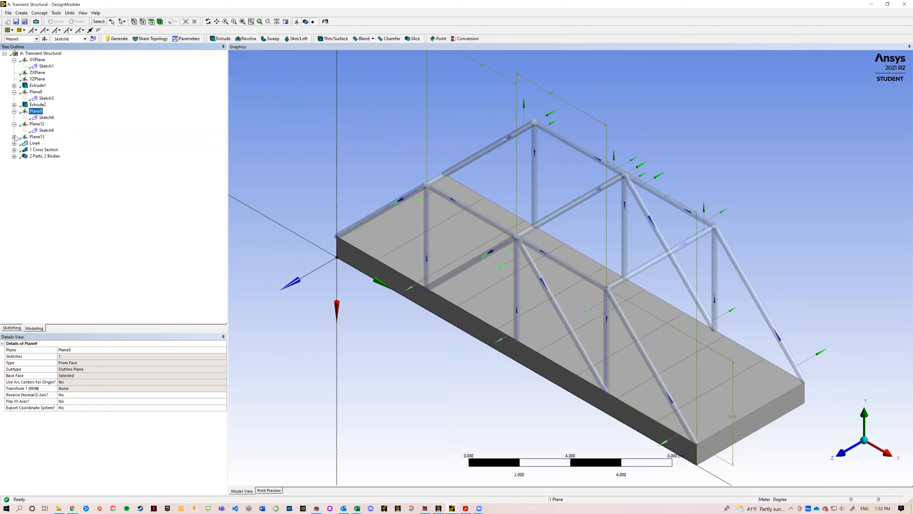
Step: Review the bridge's plane sketches in the model tree and the Line4 feature with its base sketches
{"action": "left_click", "coordinate": [46, 143]}
{"action": "left_click", "coordinate": [42, 131]}
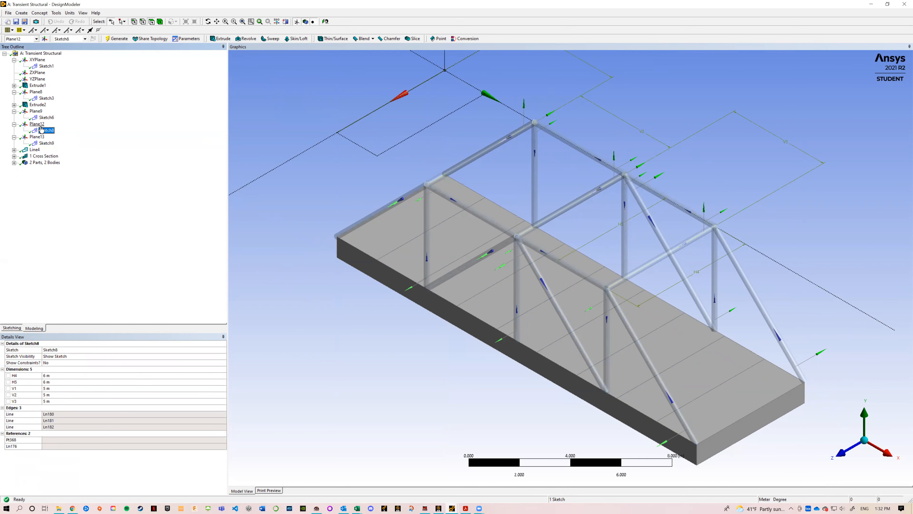
{"action": "left_click", "coordinate": [45, 117]}
{"action": "left_click", "coordinate": [41, 156]}
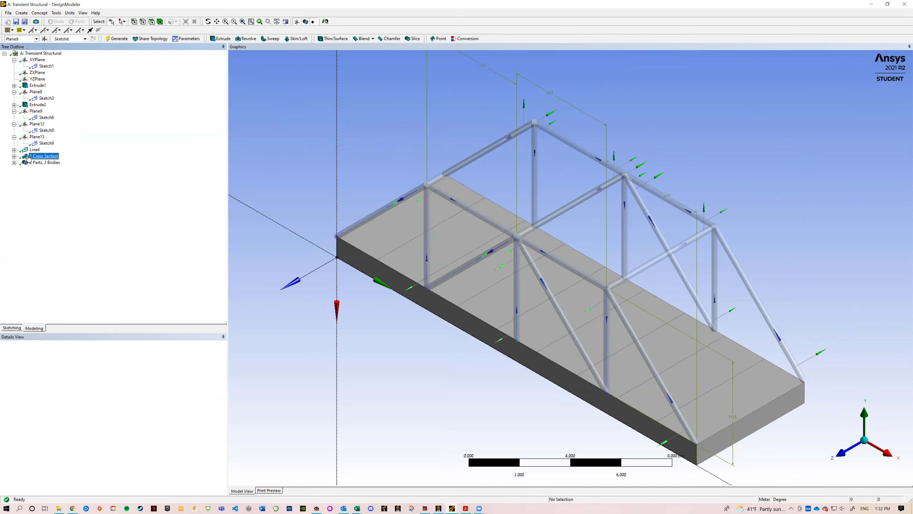
{"action": "left_click", "coordinate": [14, 150]}
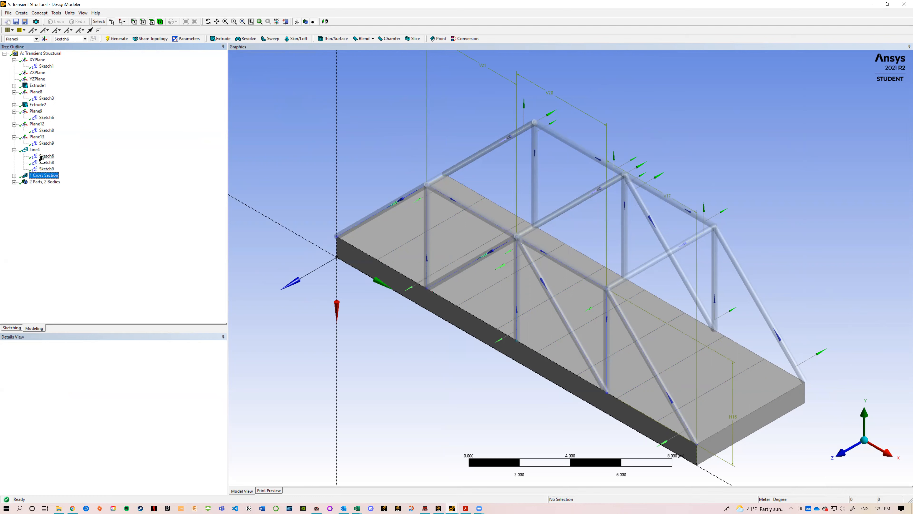
{"action": "left_click", "coordinate": [34, 150]}
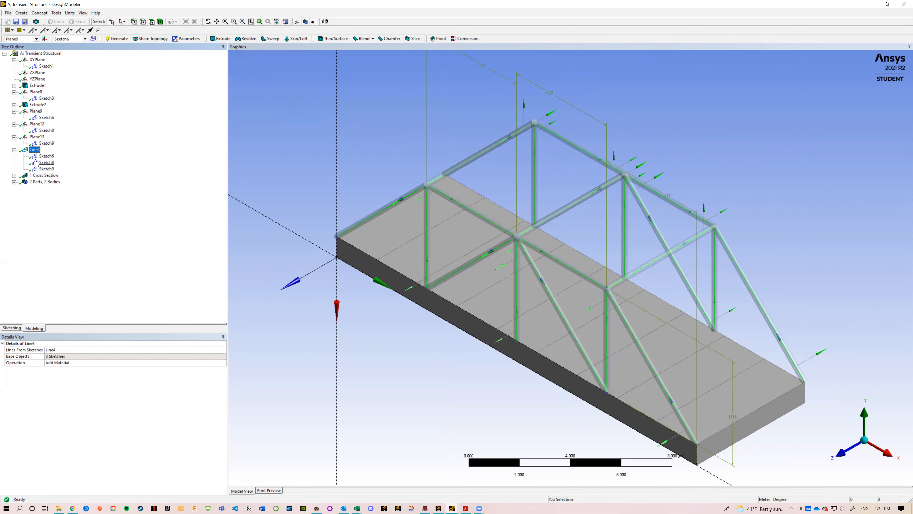
Step: Examine the radius and section properties of the Circular1 cross section
{"action": "left_click", "coordinate": [43, 175]}
{"action": "left_click", "coordinate": [14, 175]}
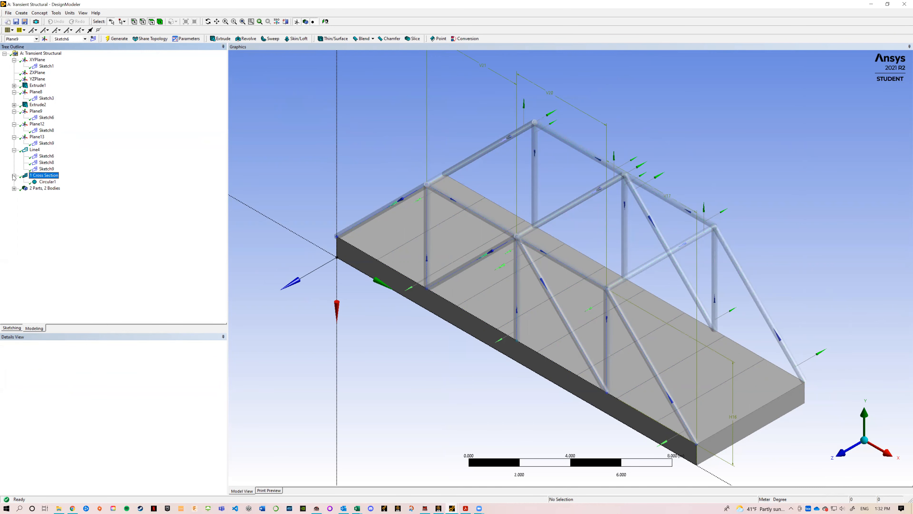
{"action": "left_click", "coordinate": [43, 182]}
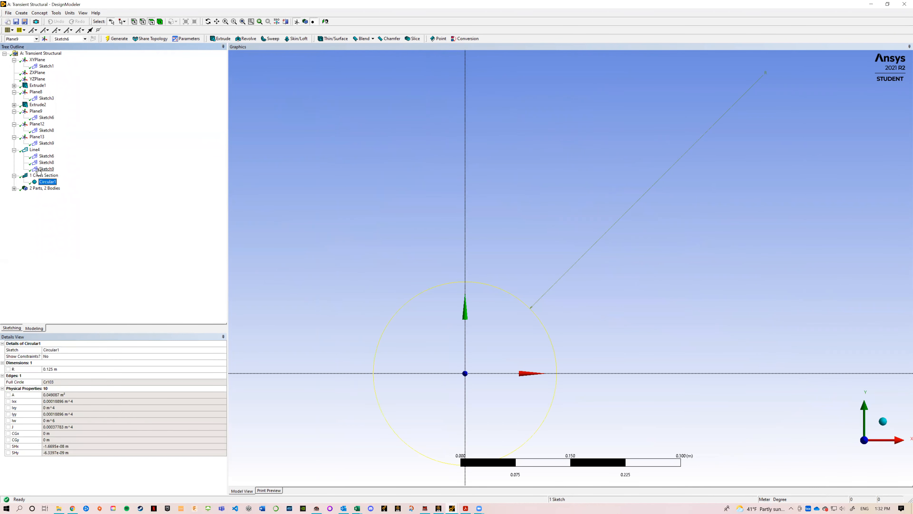
Step: Return to the Line4 feature with the whole bridge in view, and inspect the details of the Solid and Line Body
{"action": "left_click", "coordinate": [35, 150]}
{"action": "right_click", "coordinate": [26, 151]}
{"action": "left_click", "coordinate": [48, 254]}
{"action": "left_click", "coordinate": [14, 188]}
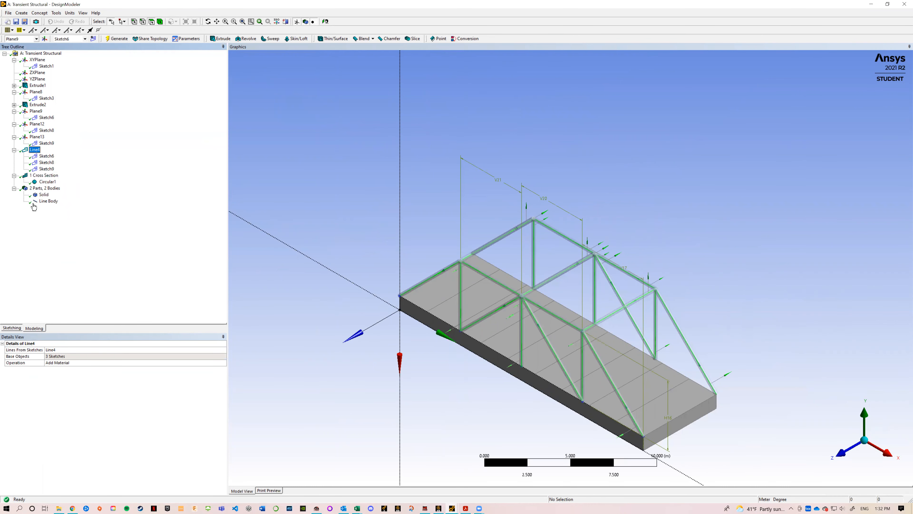
{"action": "left_click", "coordinate": [44, 195]}
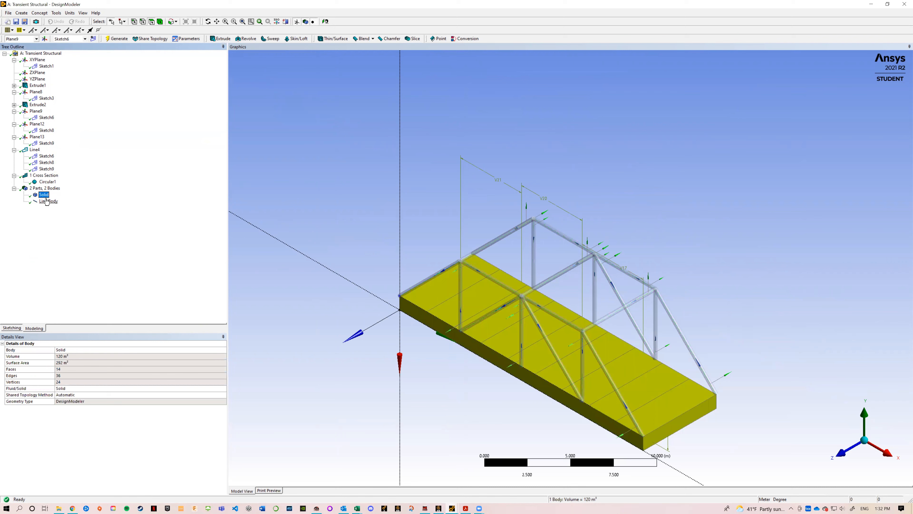
{"action": "left_click", "coordinate": [49, 202]}
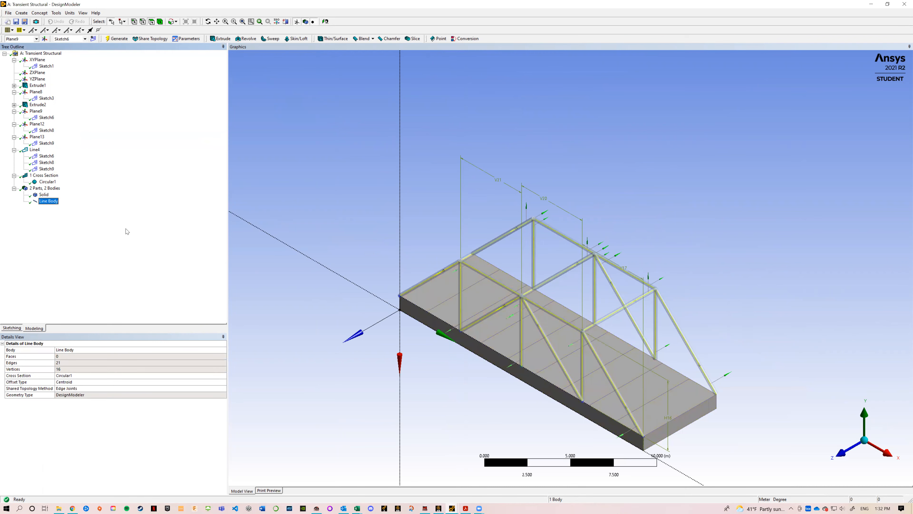
Step: Switch to the Transient Structural model in Ansys Mechanical and view the bridge geometry from a lower angle
{"action": "left_click", "coordinate": [455, 506]}
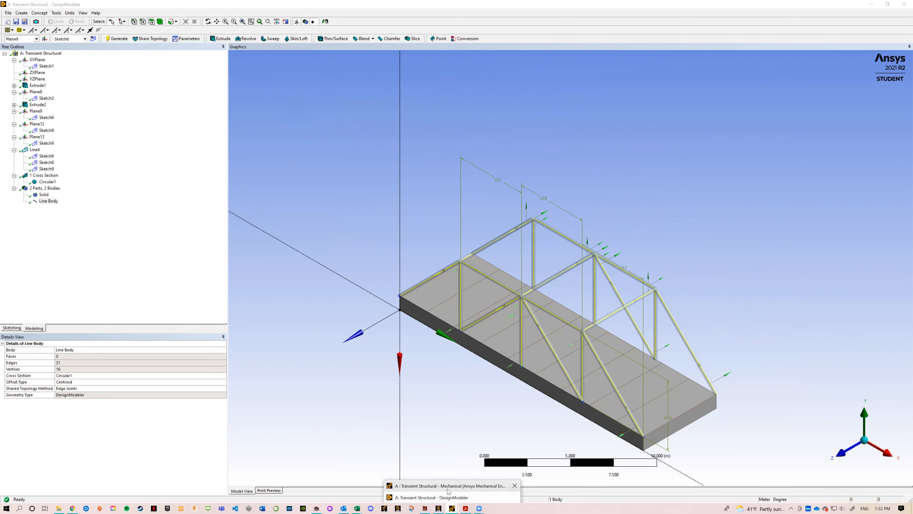
{"action": "left_click", "coordinate": [449, 486]}
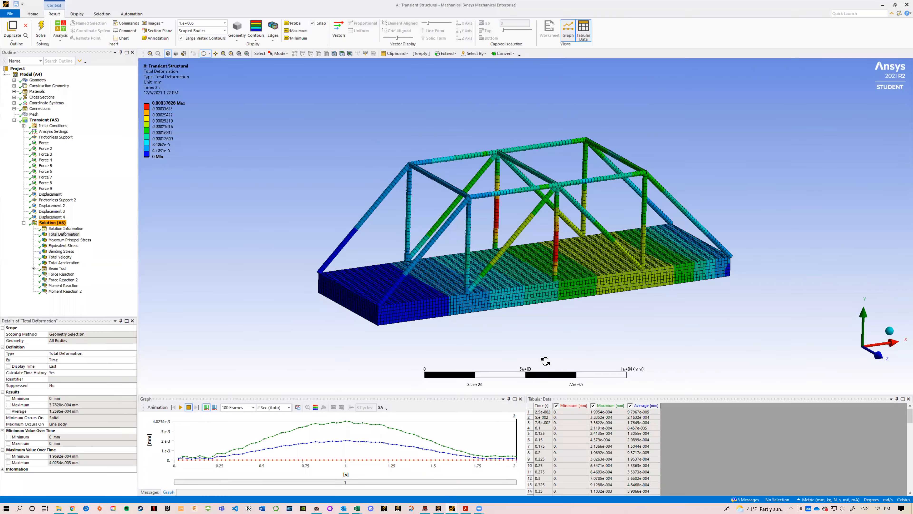
{"action": "left_click", "coordinate": [36, 81]}
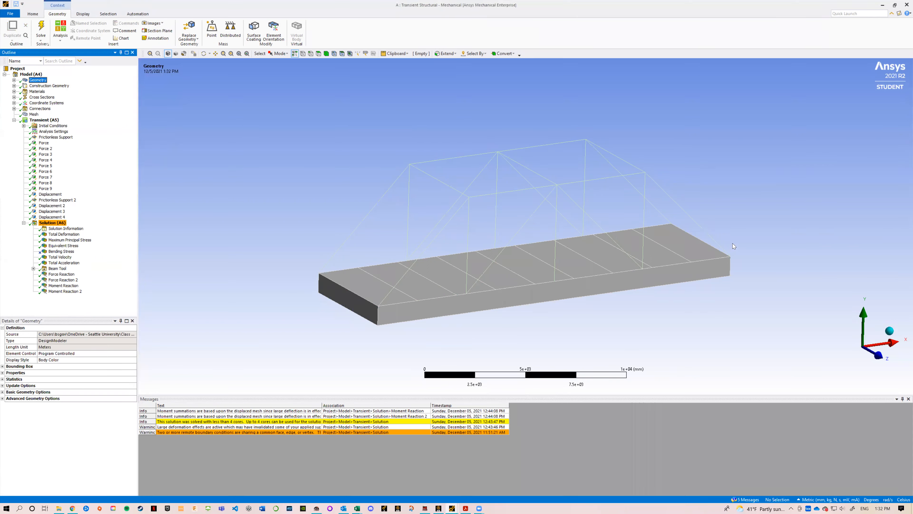
{"action": "mouse_move", "coordinate": [823, 254]}
{"action": "middle_mouse_down"}
{"action": "mouse_move", "coordinate": [748, 255]}
{"action": "mouse_move", "coordinate": [823, 238]}
{"action": "mouse_move", "coordinate": [780, 247]}
{"action": "middle_mouse_up"}
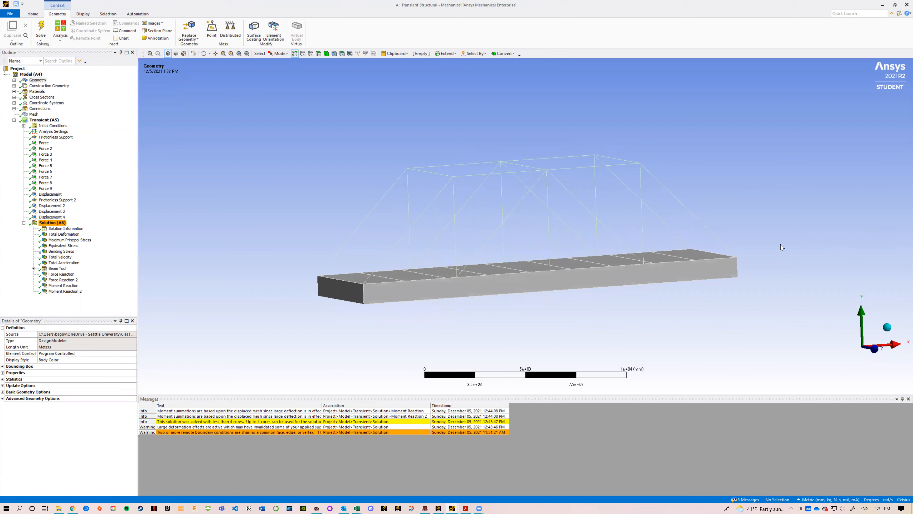
Step: Collapse the Transient branch and inspect the solid and line bodies listed under Geometry
{"action": "left_click", "coordinate": [14, 120]}
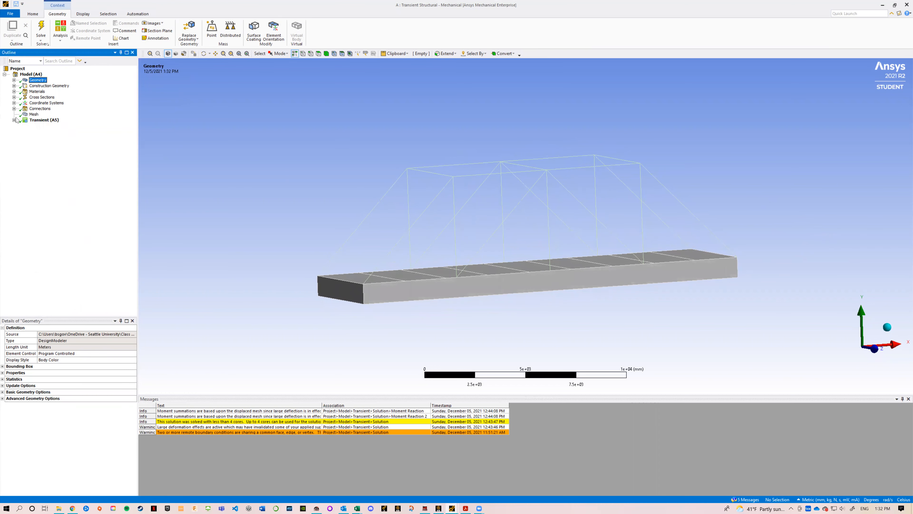
{"action": "left_click", "coordinate": [14, 80]}
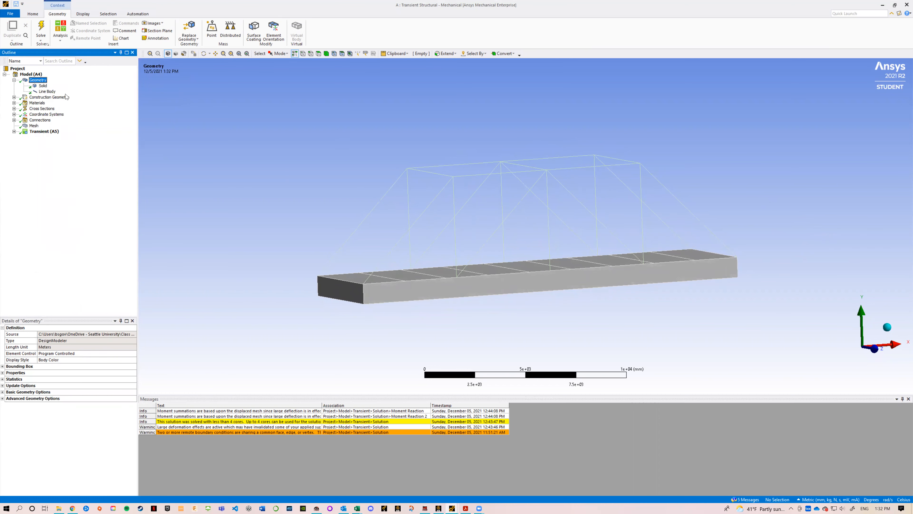
{"action": "left_click", "coordinate": [43, 91]}
{"action": "left_click", "coordinate": [43, 86]}
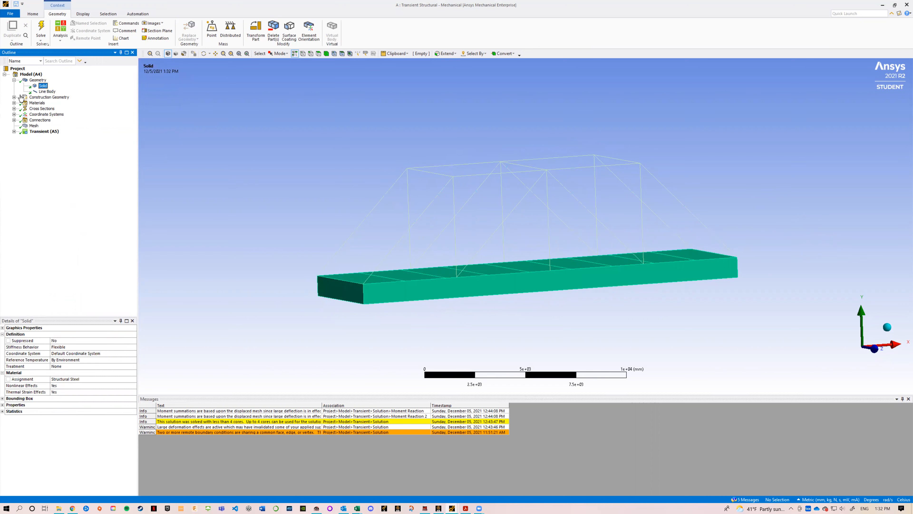
{"action": "left_click", "coordinate": [14, 97]}
{"action": "left_click", "coordinate": [14, 97]}
{"action": "left_click", "coordinate": [14, 80]}
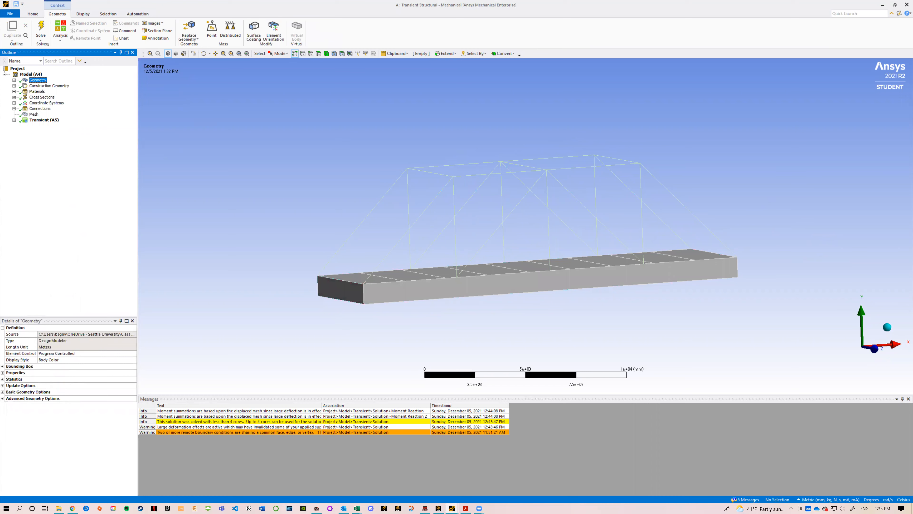
Step: Review the Structural Steel material properties in the model's engineering data
{"action": "left_click", "coordinate": [14, 91]}
{"action": "left_click", "coordinate": [17, 96]}
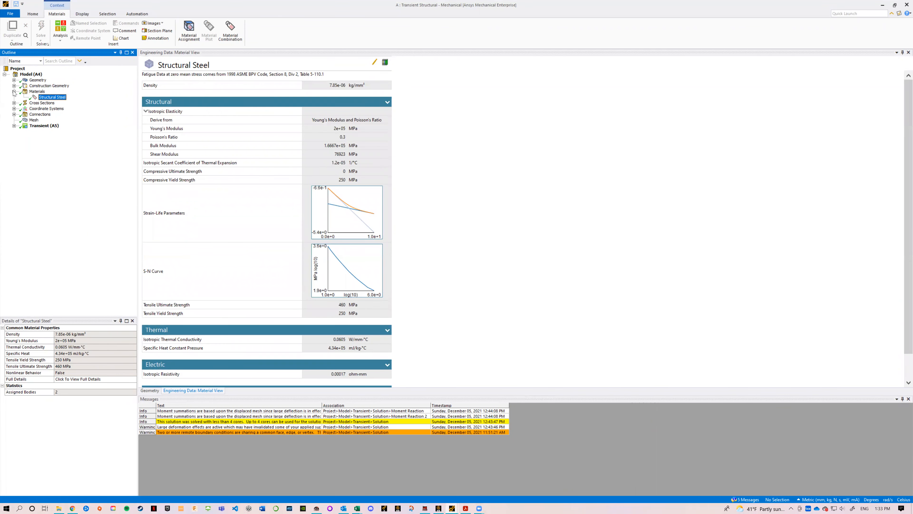
{"action": "left_click", "coordinate": [14, 92]}
Step: Check the entries under the model's Cross Sections and Coordinate Systems
{"action": "left_click", "coordinate": [14, 97]}
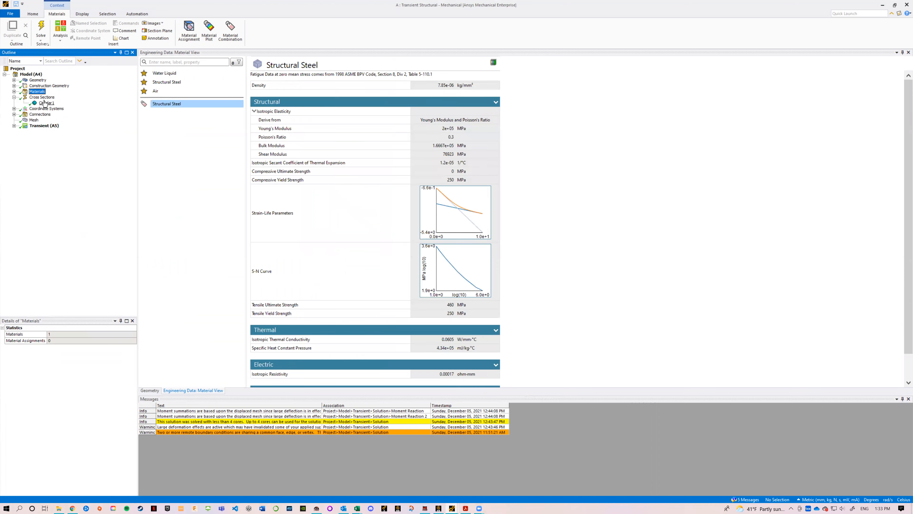
{"action": "left_click", "coordinate": [14, 97]}
{"action": "left_click", "coordinate": [14, 103]}
{"action": "left_click", "coordinate": [14, 103]}
Step: Examine the first fixed joint between Solid and Line Body, including its scope, behavior and pinball region
{"action": "left_click", "coordinate": [14, 108]}
{"action": "left_click", "coordinate": [24, 114]}
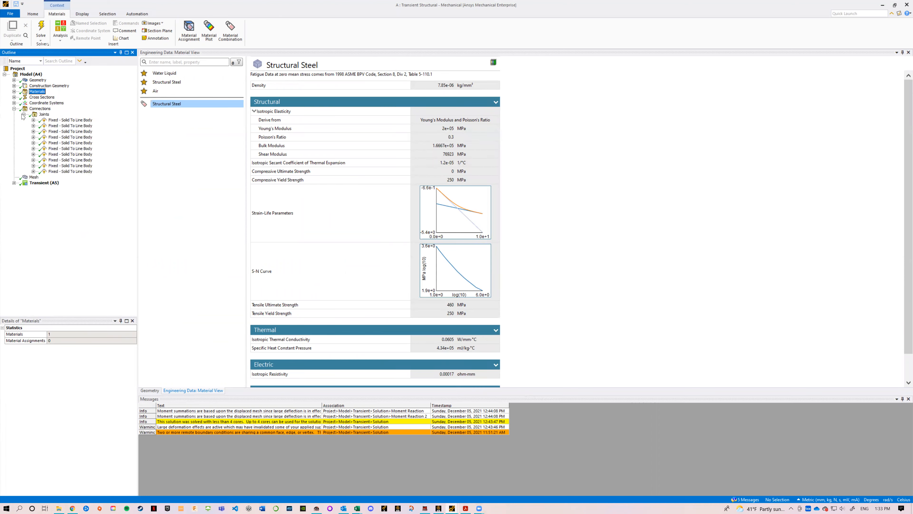
{"action": "left_click", "coordinate": [53, 120]}
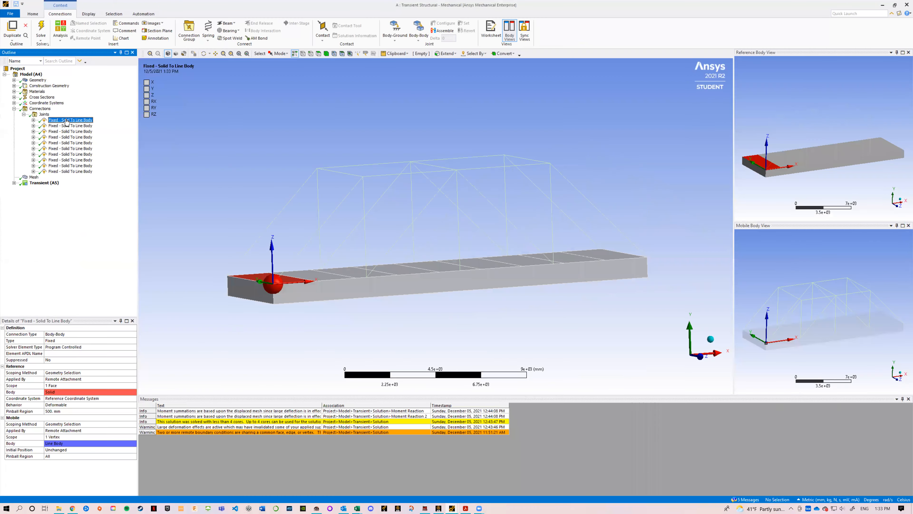
{"action": "middle_click_drag", "start_coordinate": [295, 212], "coordinate": [311, 227]}
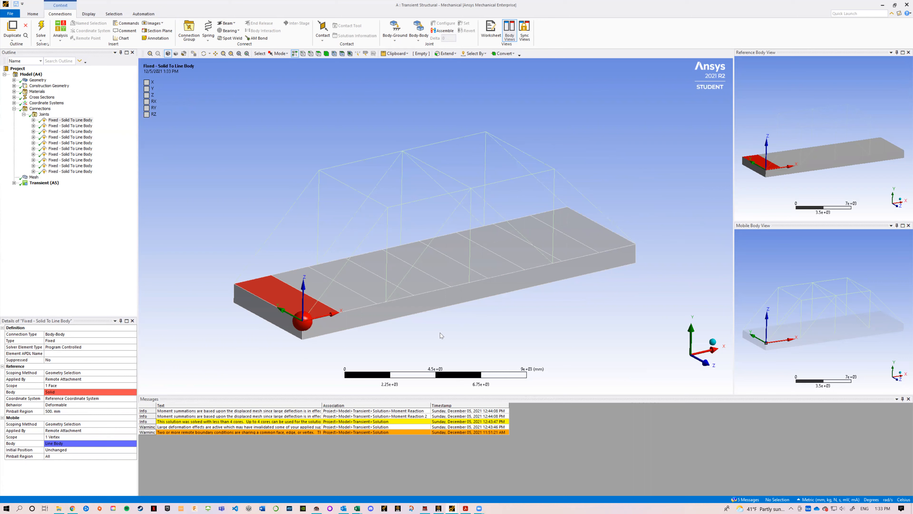
{"action": "mouse_move", "coordinate": [386, 333]}
{"action": "middle_mouse_down"}
{"action": "mouse_move", "coordinate": [387, 320]}
{"action": "mouse_move", "coordinate": [371, 320]}
{"action": "mouse_move", "coordinate": [386, 318]}
{"action": "mouse_move", "coordinate": [379, 334]}
{"action": "middle_mouse_up"}
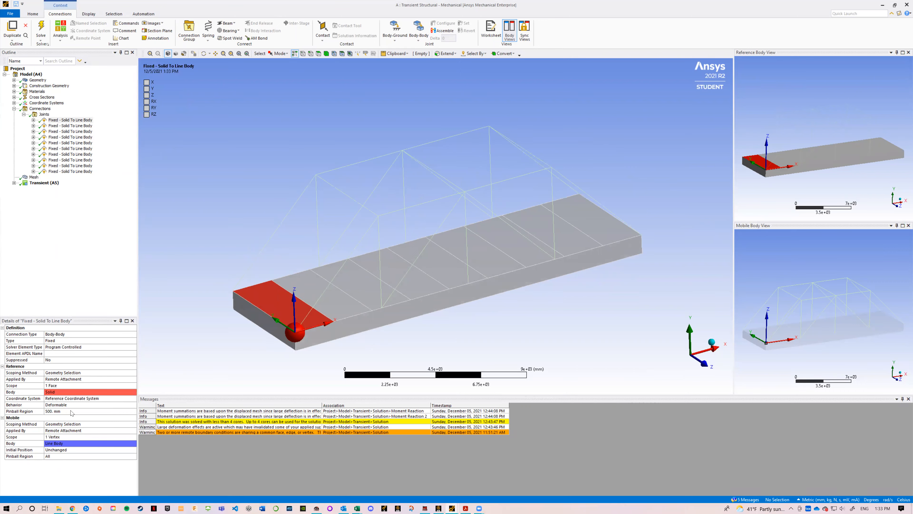
{"action": "left_click", "coordinate": [73, 405]}
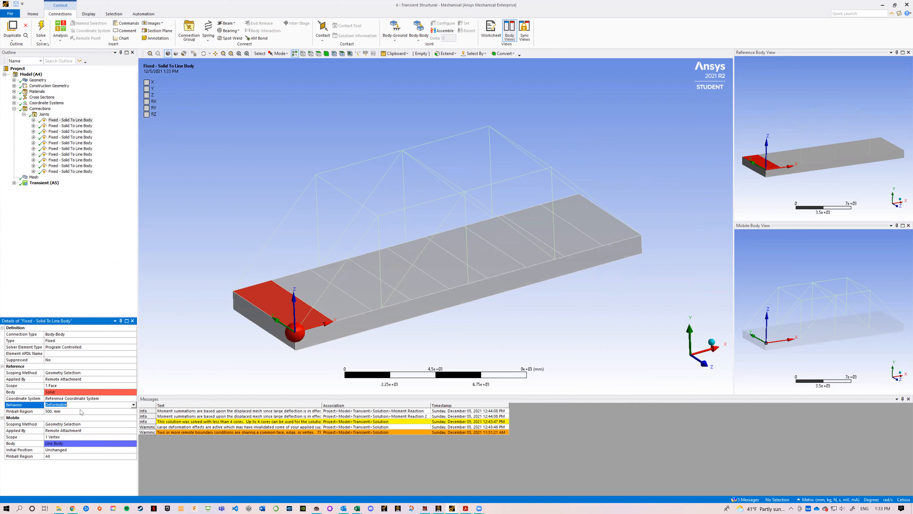
{"action": "left_click", "coordinate": [33, 405]}
Step: Inspect the reference coordinate systems of the first four fixed joints one by one, and collapse their entries
{"action": "left_click", "coordinate": [33, 120]}
{"action": "left_click", "coordinate": [71, 126]}
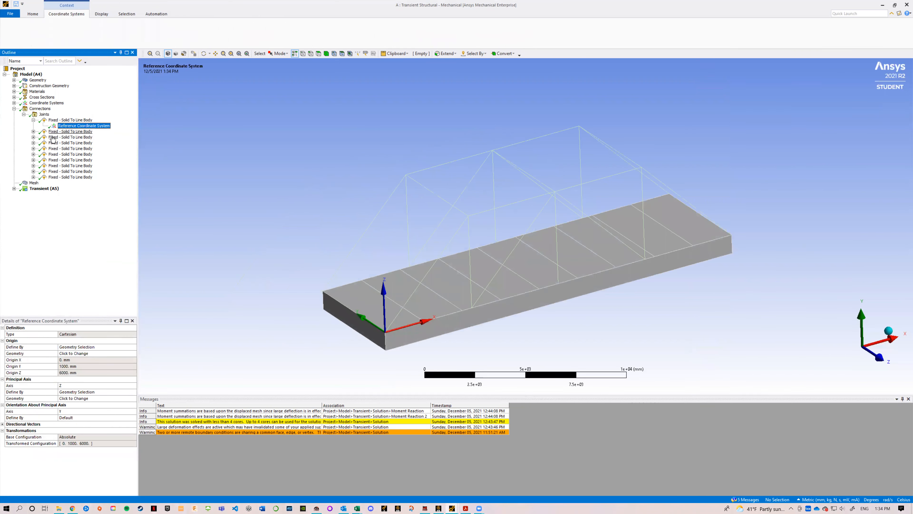
{"action": "left_click", "coordinate": [34, 132]}
{"action": "left_click", "coordinate": [73, 137]}
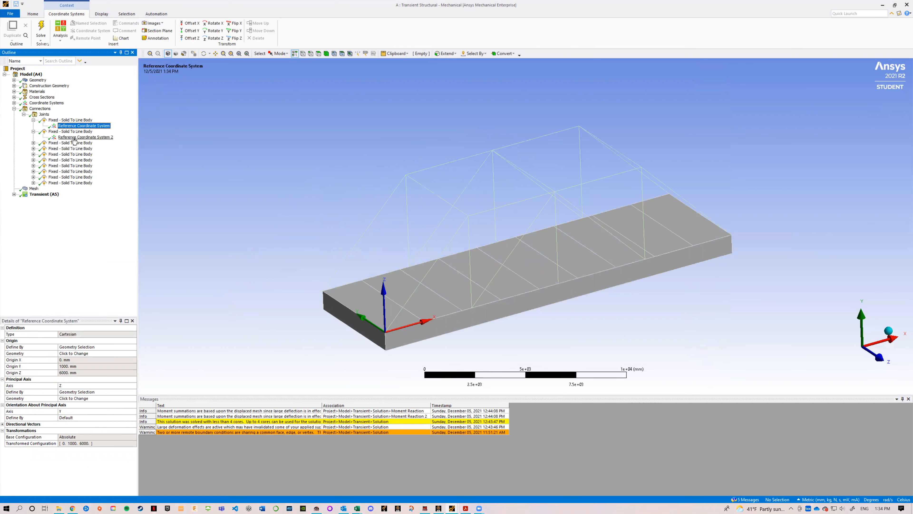
{"action": "left_click", "coordinate": [34, 143]}
{"action": "left_click", "coordinate": [54, 149]}
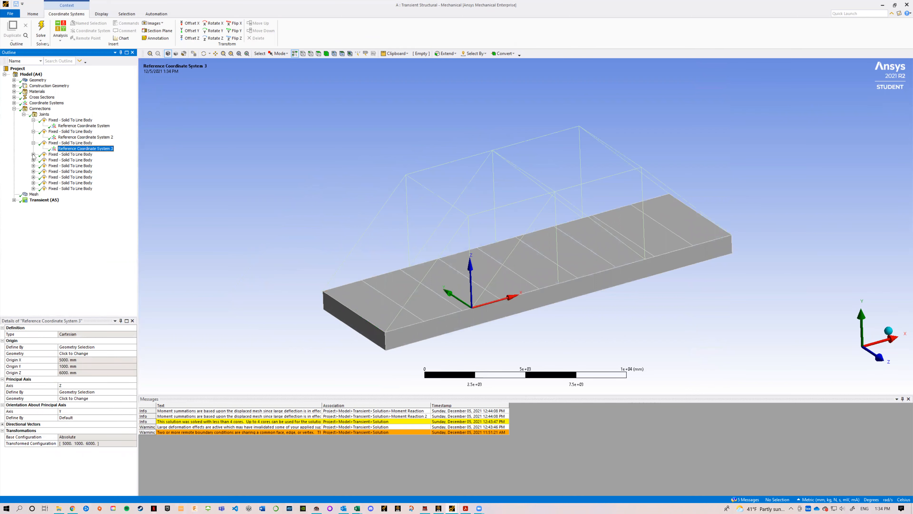
{"action": "left_click", "coordinate": [33, 154]}
{"action": "left_click", "coordinate": [56, 160]}
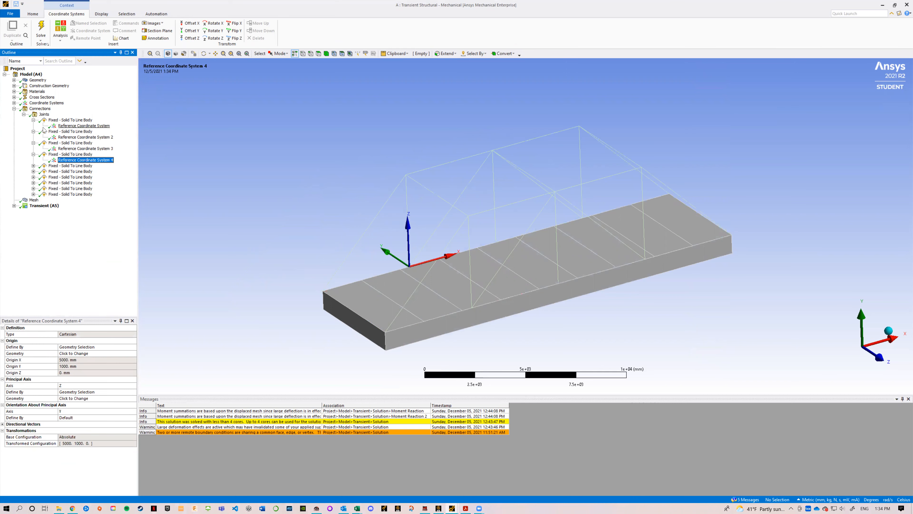
{"action": "left_click", "coordinate": [34, 120]}
{"action": "left_click", "coordinate": [34, 126]}
{"action": "left_click", "coordinate": [33, 132]}
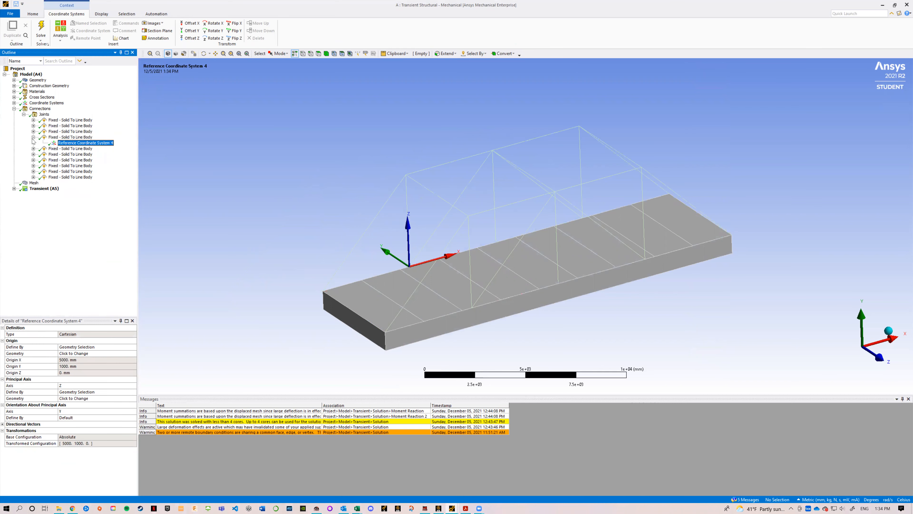
{"action": "left_click", "coordinate": [33, 137]}
Step: Review the first fixed joint's reference face and mobile vertex again, and collapse the Joints group
{"action": "left_click", "coordinate": [61, 121]}
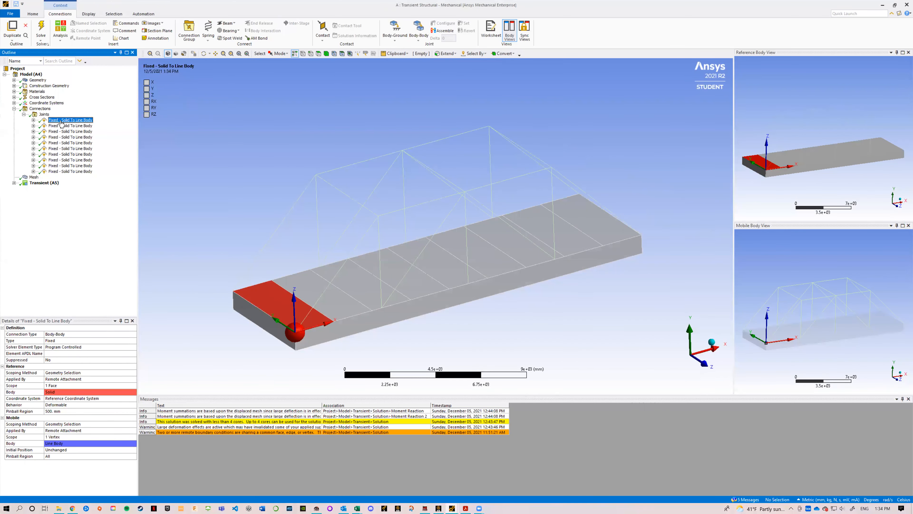
{"action": "left_click", "coordinate": [61, 123]}
{"action": "left_click", "coordinate": [61, 121]}
{"action": "left_click", "coordinate": [24, 114]}
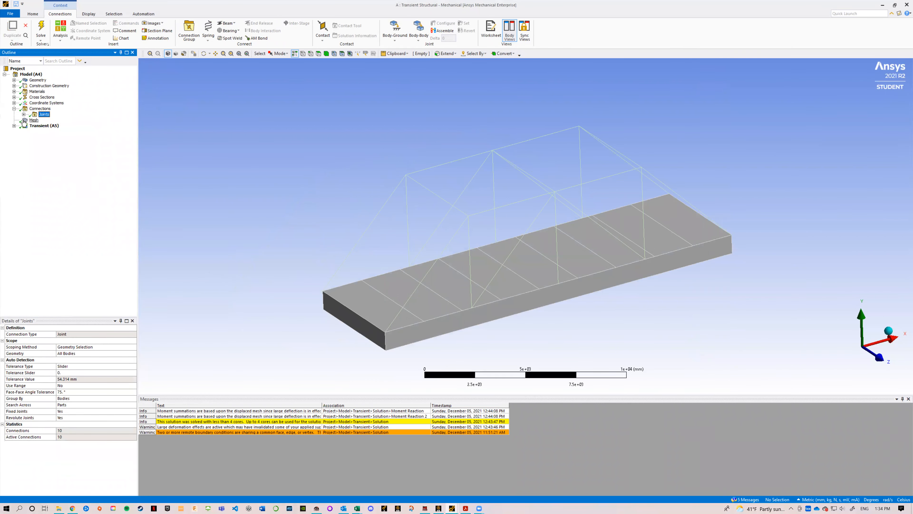
Step: Examine the bridge mesh and its element size, along with the time-step controls in the transient Analysis Settings
{"action": "left_click", "coordinate": [29, 120]}
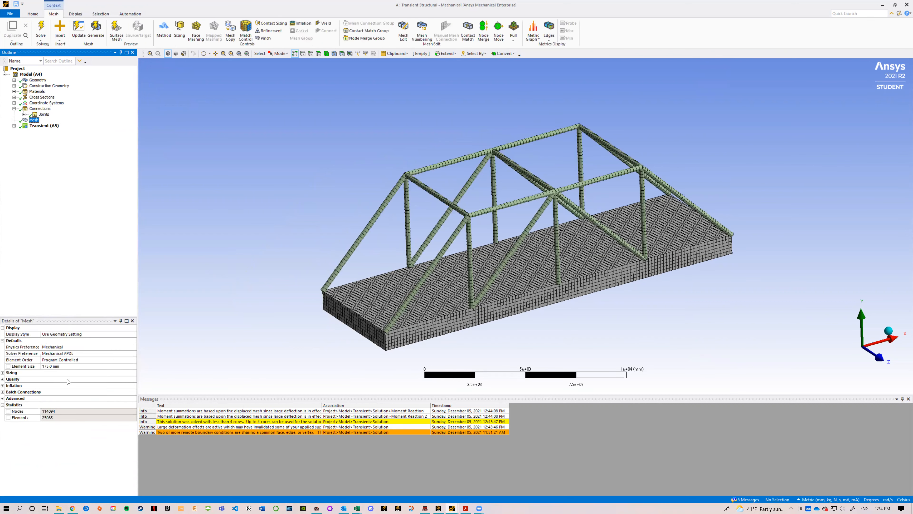
{"action": "left_click", "coordinate": [58, 366]}
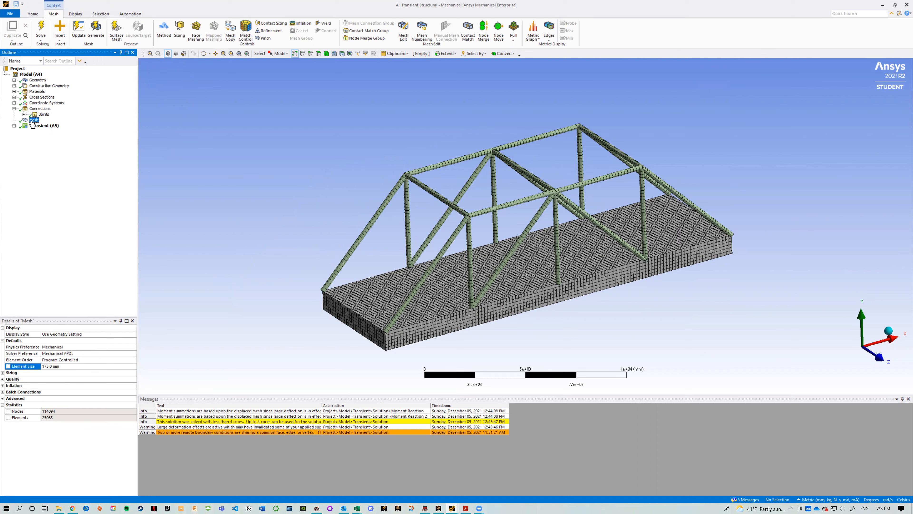
{"action": "left_click", "coordinate": [15, 126]}
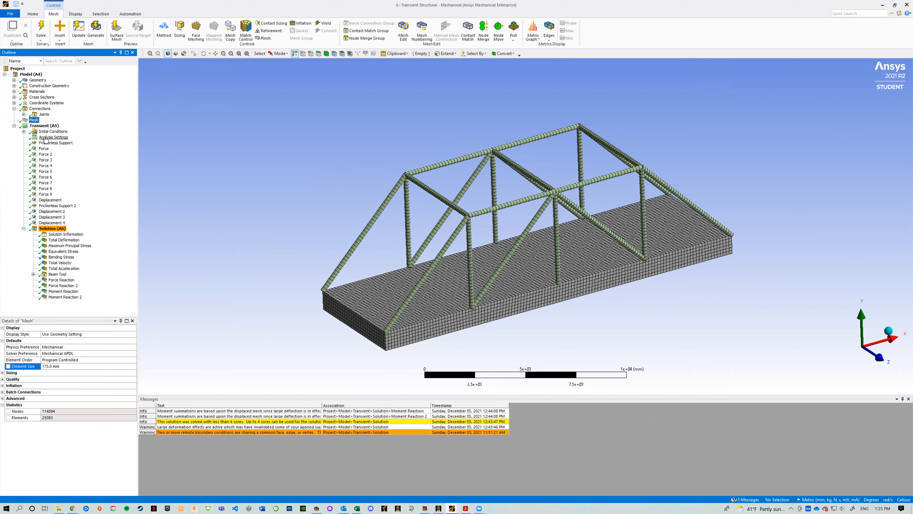
{"action": "left_click", "coordinate": [45, 138]}
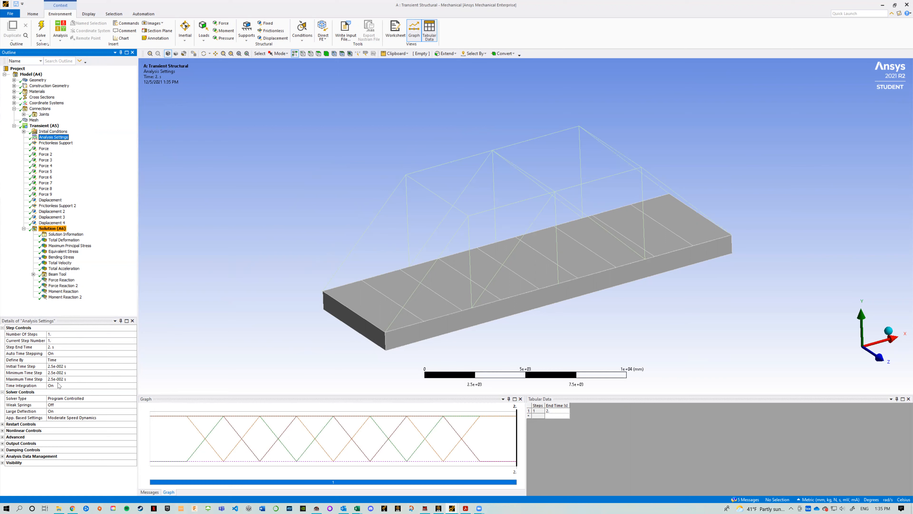
{"action": "left_click", "coordinate": [34, 120]}
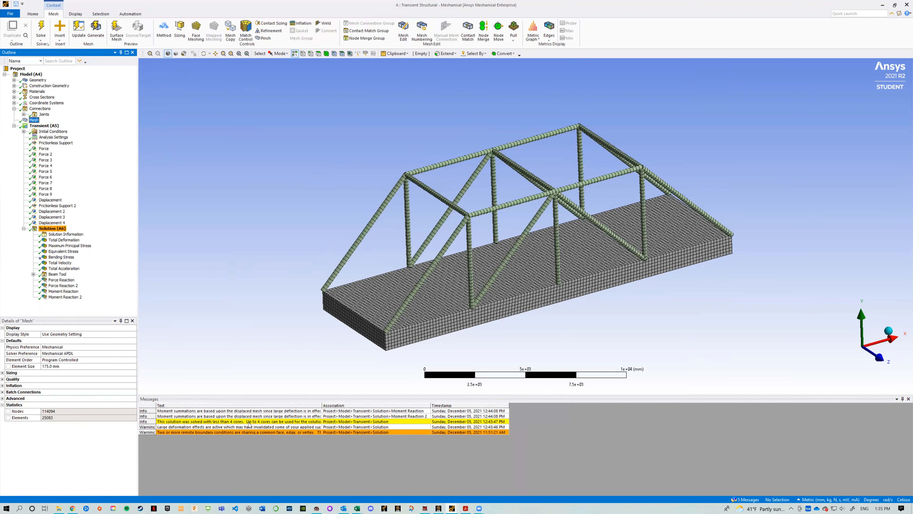
Step: Read the solver messages about core usage and the displaced-mesh moment summations
{"action": "left_click", "coordinate": [248, 421]}
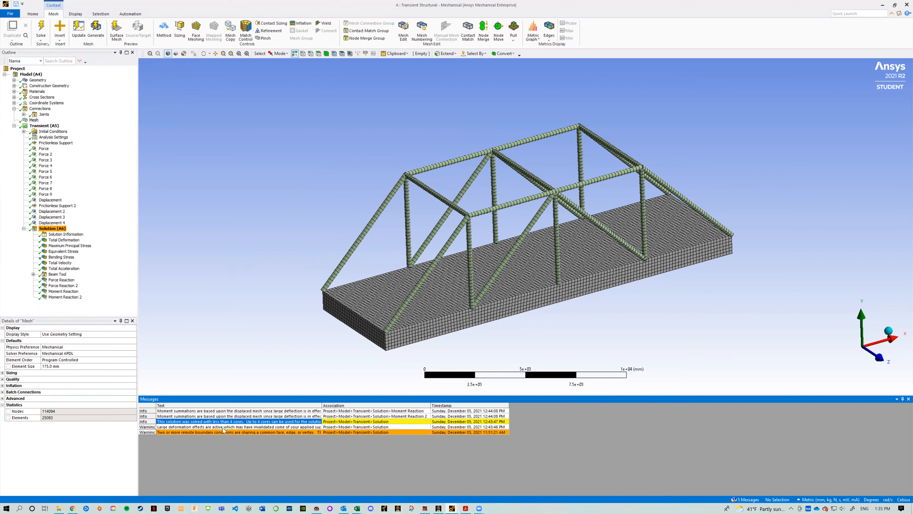
{"action": "left_click", "coordinate": [200, 416]}
{"action": "left_click", "coordinate": [210, 411]}
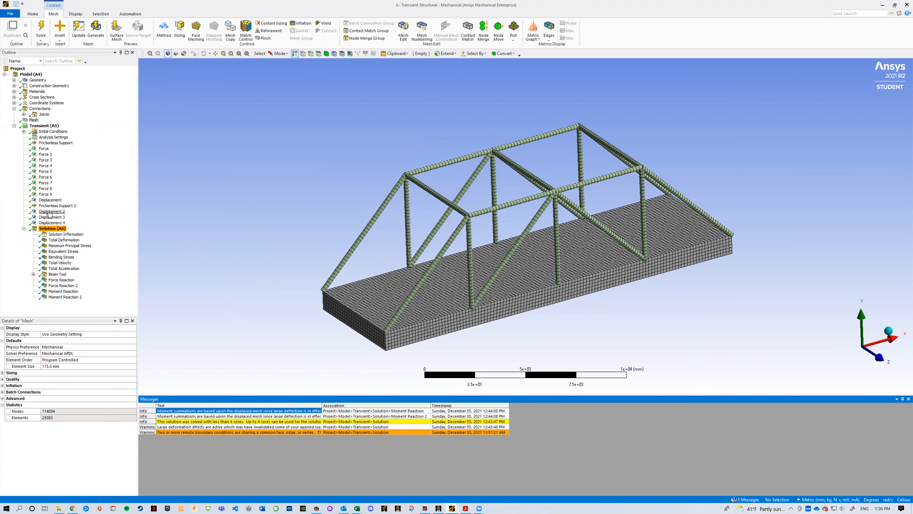
Step: Inspect the first Frictionless Support and the deck end face it is scoped to
{"action": "left_click", "coordinate": [54, 143]}
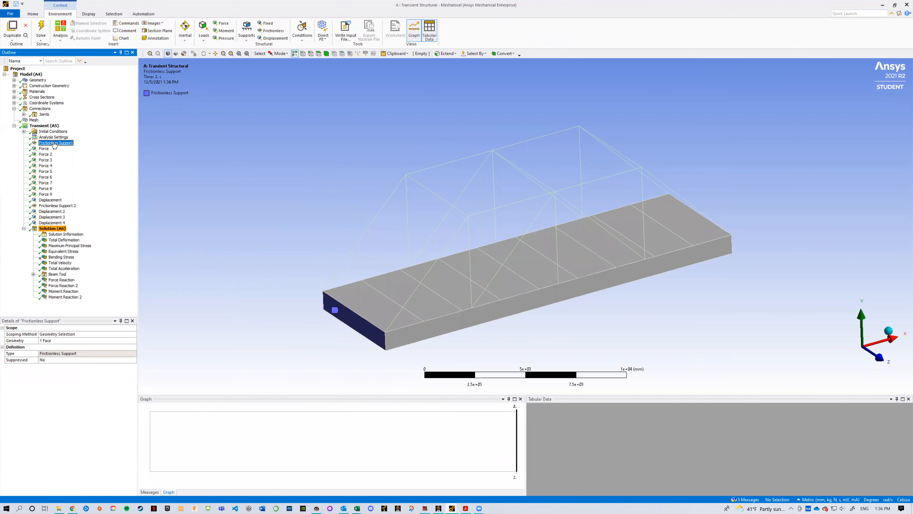
{"action": "left_click", "coordinate": [61, 137]}
{"action": "left_click", "coordinate": [62, 144]}
{"action": "middle_click_drag", "start_coordinate": [176, 322], "coordinate": [196, 313]}
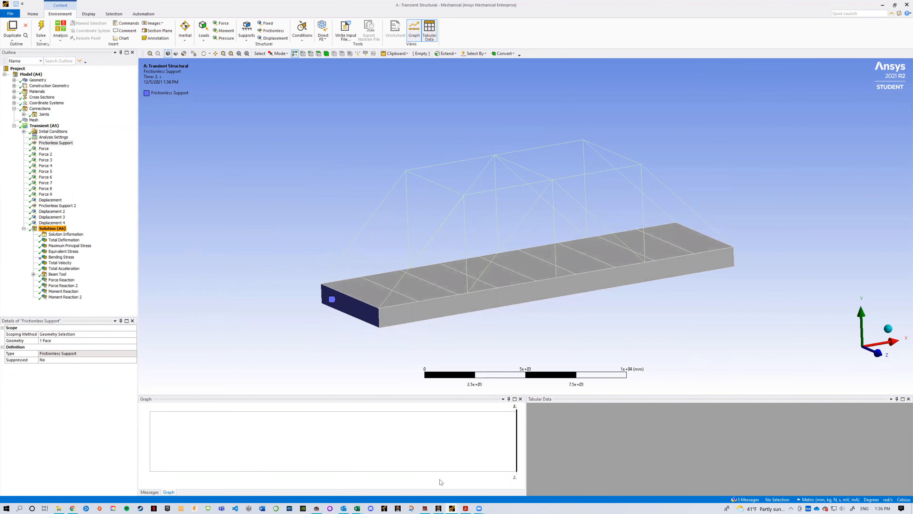
Step: Check the bridge description and support diagram in Project problem.pdf in Acrobat, and return to the Mechanical window
{"action": "left_click", "coordinate": [464, 507]}
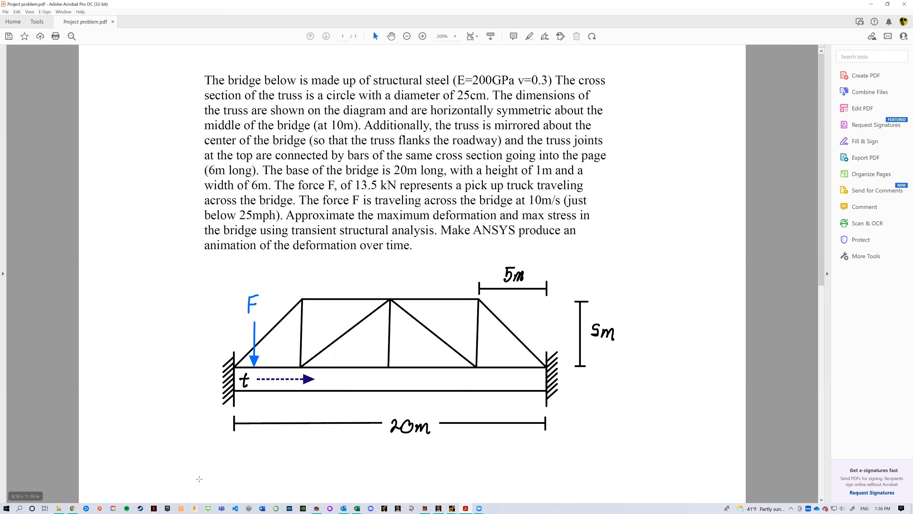
{"action": "left_click", "coordinate": [457, 507]}
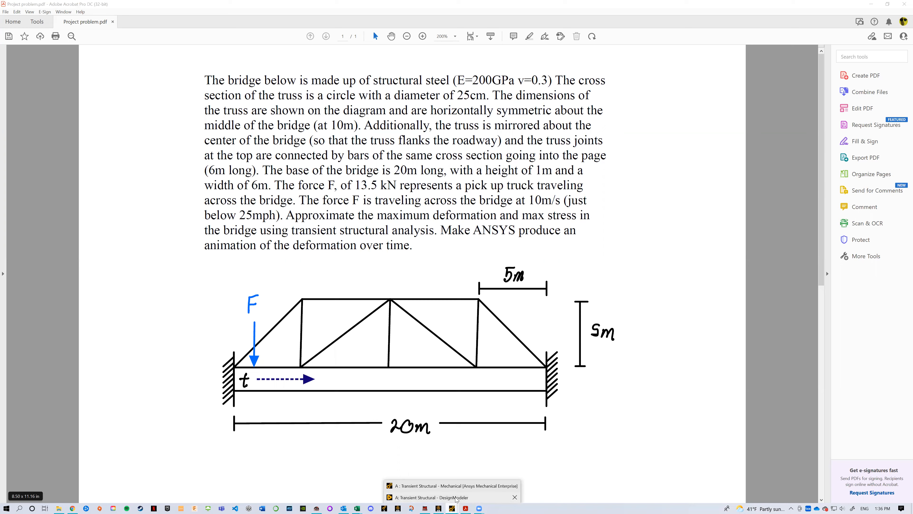
{"action": "left_click", "coordinate": [456, 497]}
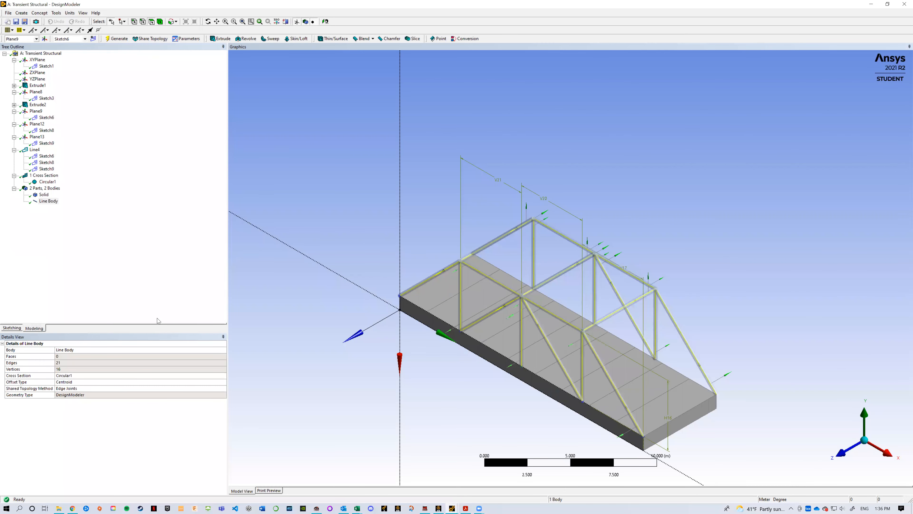
{"action": "left_click", "coordinate": [451, 507]}
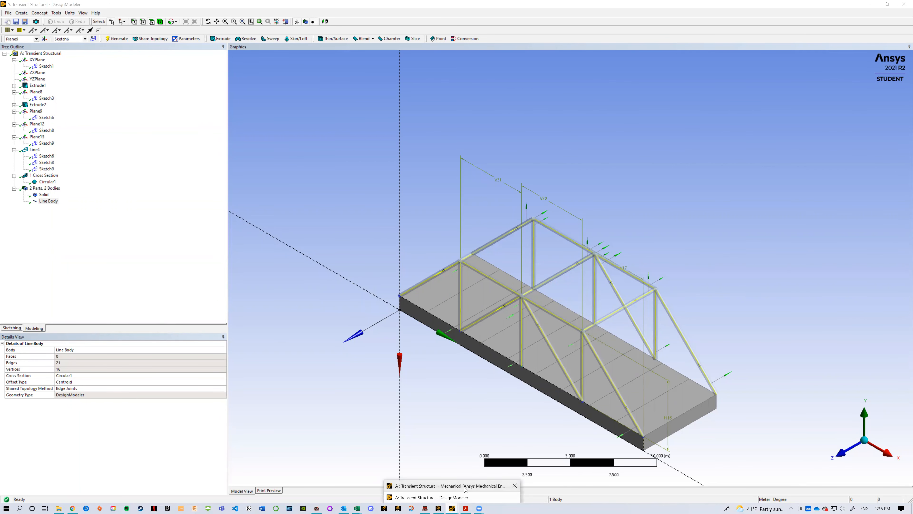
{"action": "left_click", "coordinate": [462, 486]}
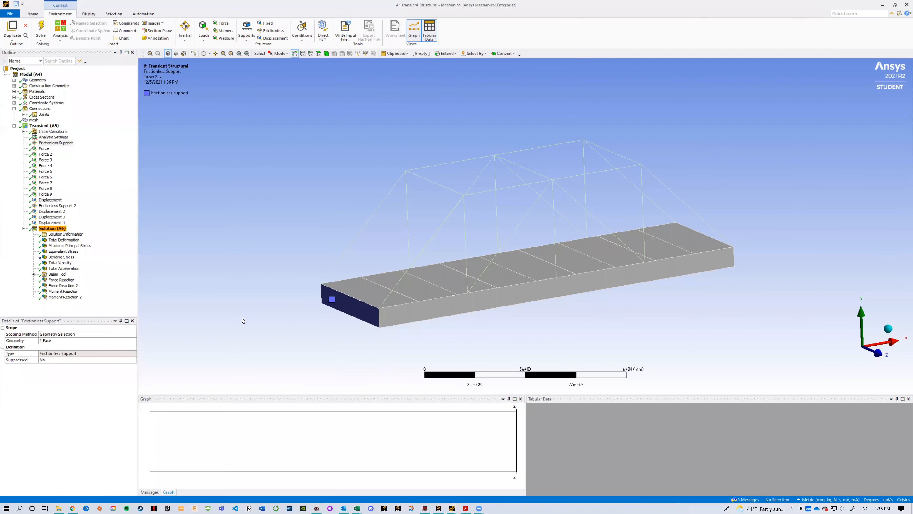
Step: Compare Frictionless Support and Frictionless Support 2 on the opposite end faces of the bridge deck
{"action": "left_click", "coordinate": [53, 200]}
{"action": "left_click", "coordinate": [61, 205]}
{"action": "middle_click_drag", "start_coordinate": [349, 276], "coordinate": [298, 279]}
{"action": "left_click", "coordinate": [55, 143]}
{"action": "mouse_move", "coordinate": [527, 279]}
{"action": "middle_mouse_down"}
{"action": "mouse_move", "coordinate": [483, 261]}
{"action": "mouse_move", "coordinate": [489, 272]}
{"action": "mouse_move", "coordinate": [533, 280]}
{"action": "middle_mouse_up"}
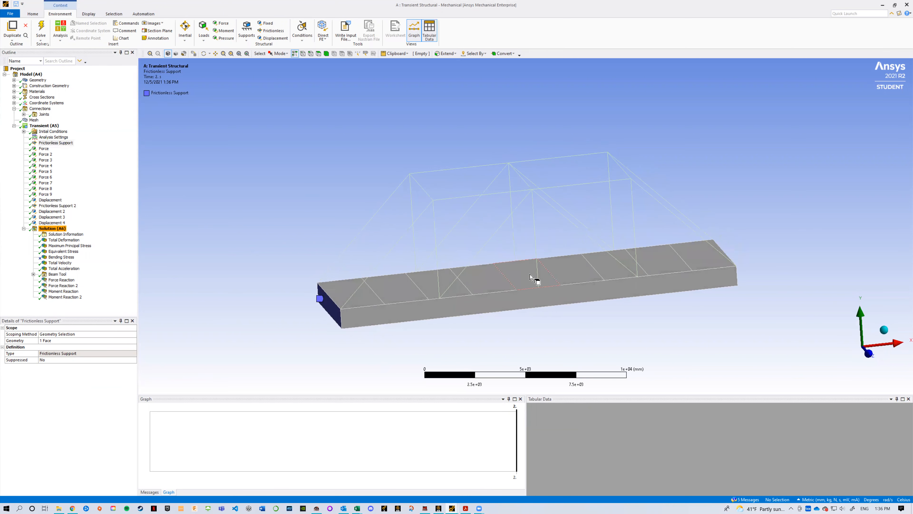
{"action": "left_click", "coordinate": [55, 205]}
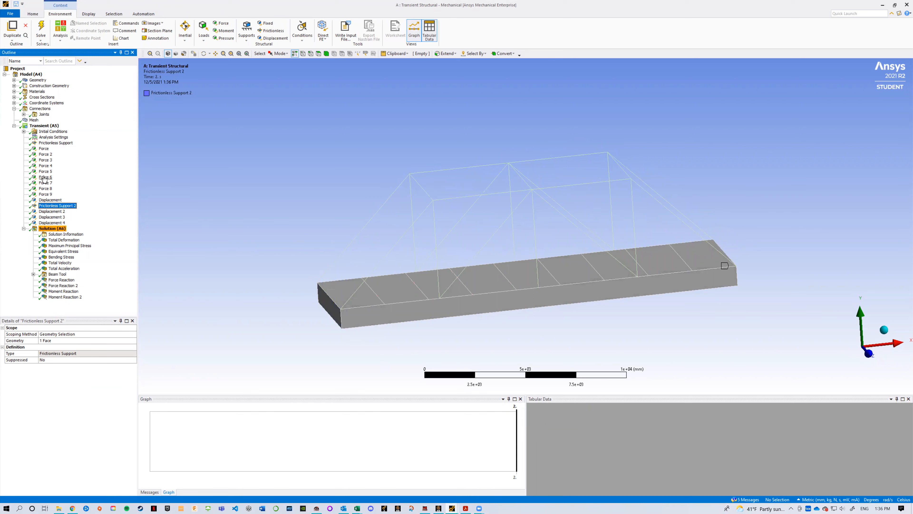
{"action": "left_click", "coordinate": [56, 143]}
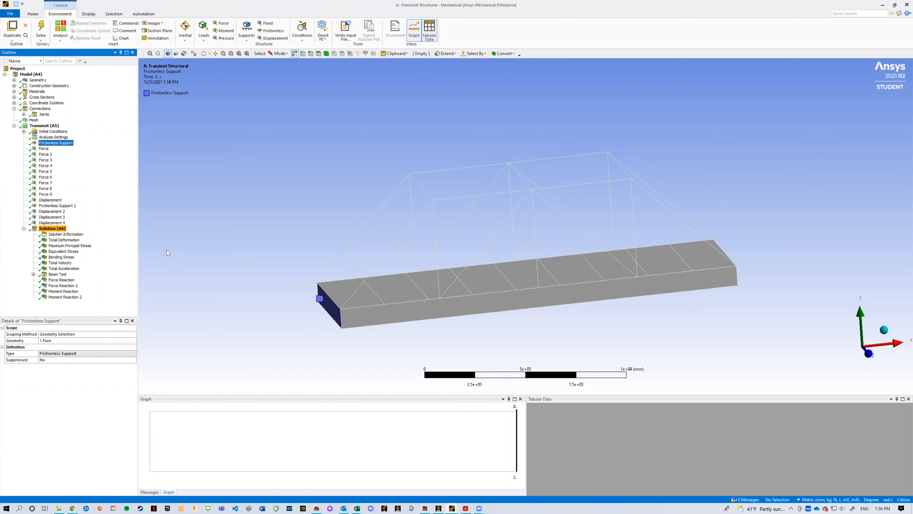
Step: Examine the edge scope and component settings of Displacement and Displacement 2 at the two deck ends
{"action": "left_click", "coordinate": [50, 200]}
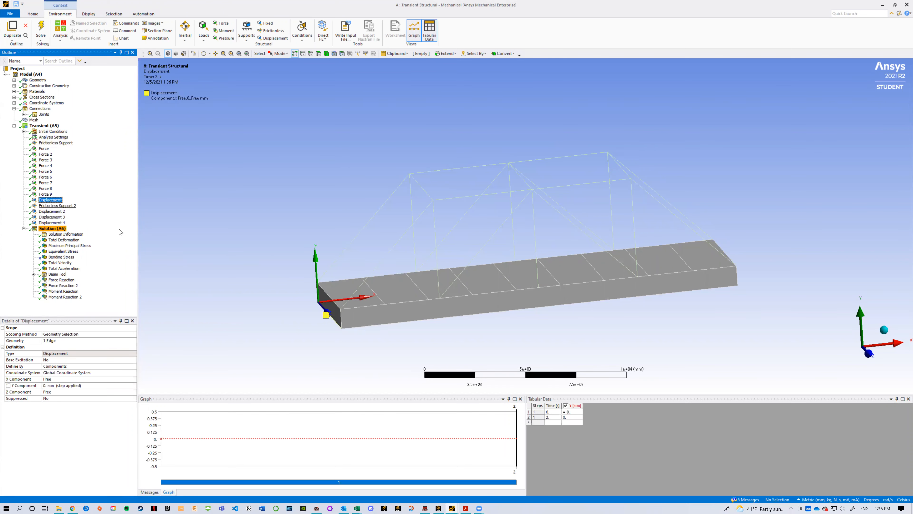
{"action": "mouse_move", "coordinate": [381, 316]}
{"action": "middle_mouse_down"}
{"action": "mouse_move", "coordinate": [410, 307]}
{"action": "mouse_move", "coordinate": [366, 297]}
{"action": "middle_mouse_up"}
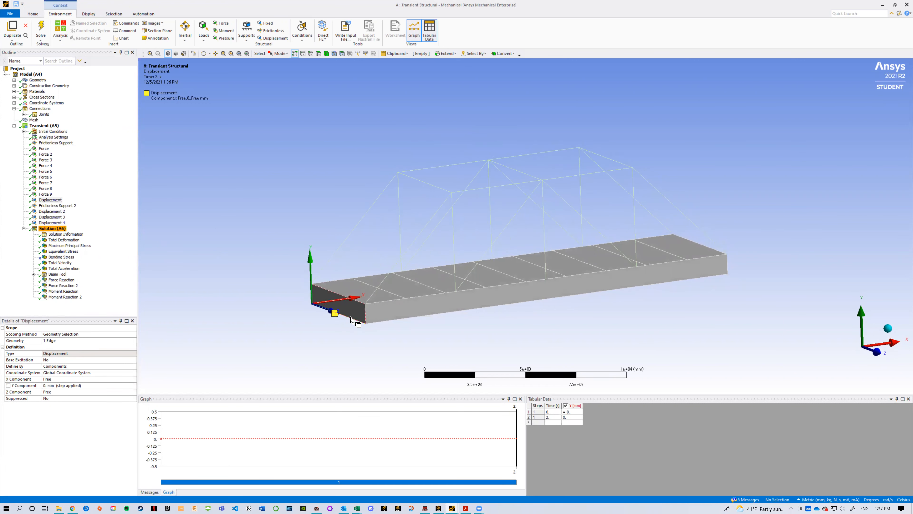
{"action": "middle_click_drag", "start_coordinate": [605, 292], "coordinate": [515, 300]}
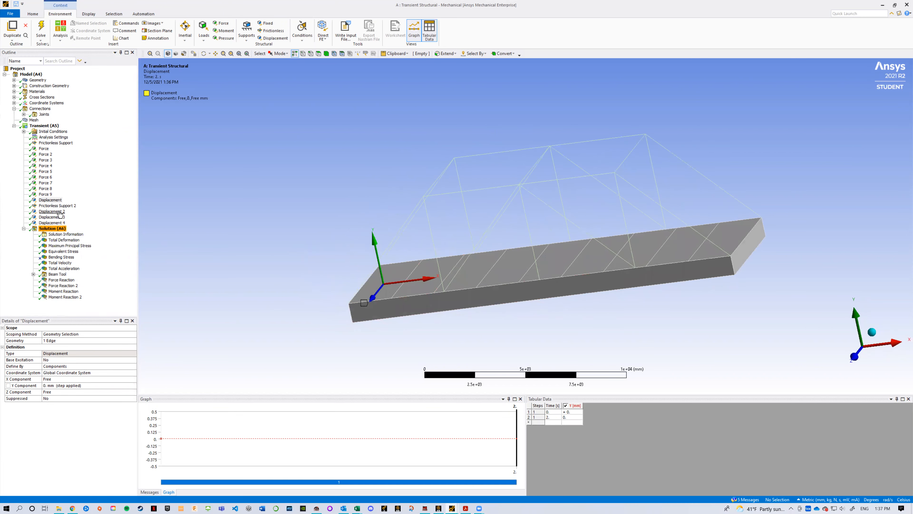
{"action": "middle_click_drag", "start_coordinate": [201, 260], "coordinate": [267, 258]}
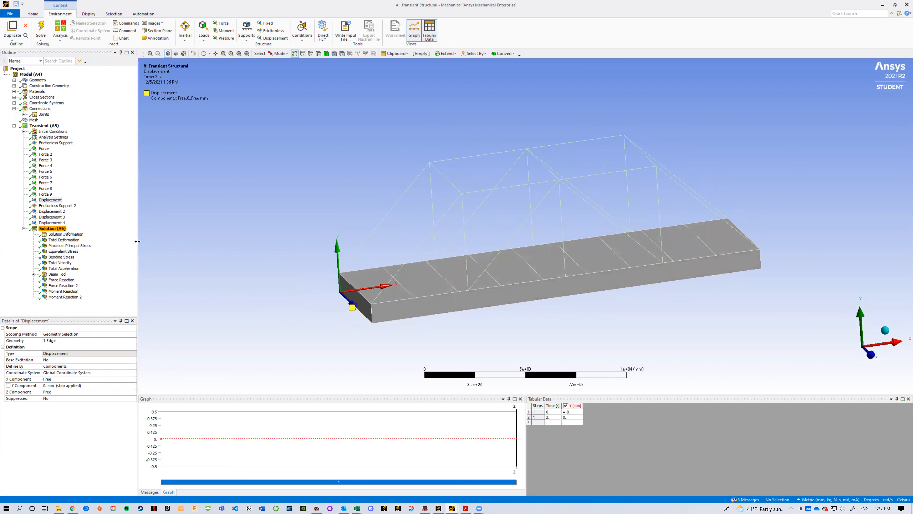
{"action": "left_click", "coordinate": [53, 212]}
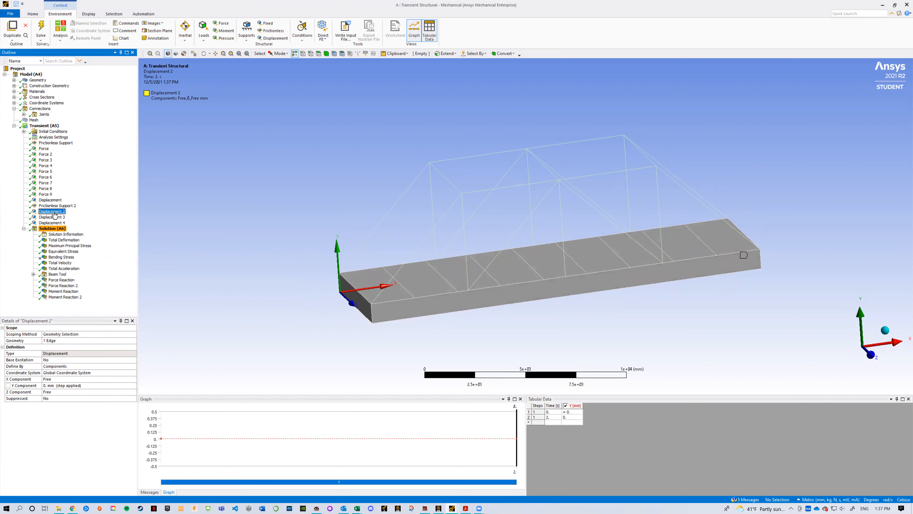
{"action": "middle_click_drag", "start_coordinate": [489, 268], "coordinate": [434, 270]}
{"action": "middle_click_drag", "start_coordinate": [320, 275], "coordinate": [389, 248]}
Step: Inspect the vertex scope and component settings of Displacement 3 and Displacement 4 at the deck corners
{"action": "left_click", "coordinate": [55, 217]}
{"action": "middle_click_drag", "start_coordinate": [360, 288], "coordinate": [413, 310]}
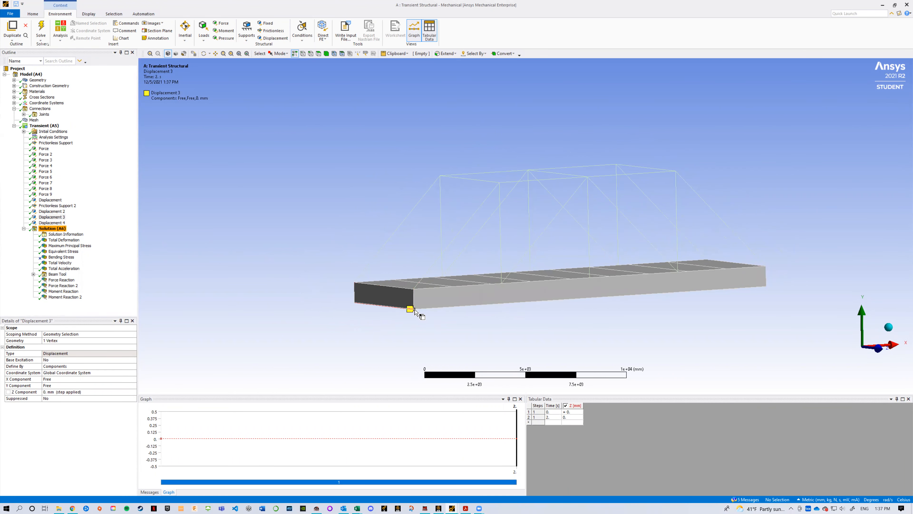
{"action": "left_click", "coordinate": [52, 222]}
{"action": "mouse_move", "coordinate": [526, 312]}
{"action": "middle_mouse_down"}
{"action": "mouse_move", "coordinate": [419, 313]}
{"action": "mouse_move", "coordinate": [489, 318]}
{"action": "middle_mouse_up"}
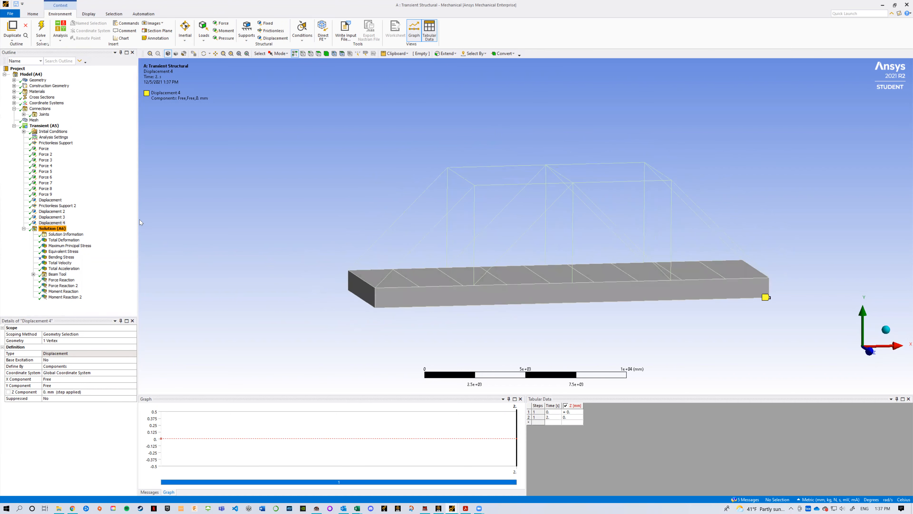
Step: Go through the Force loads on successive deck faces and back to the first, examining their time-dependent tabular data
{"action": "left_click", "coordinate": [44, 148]}
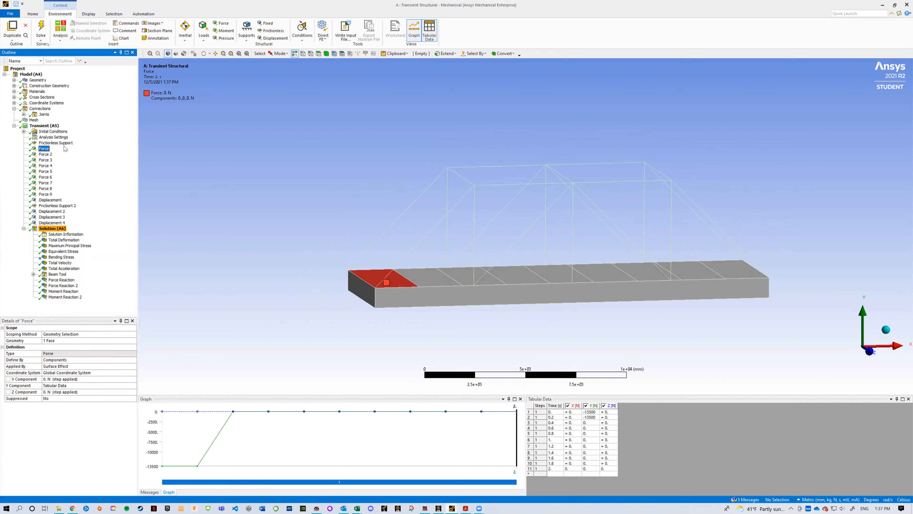
{"action": "key", "text": "Down"}
{"action": "key", "text": "Down"}
{"action": "key", "text": "Down"}
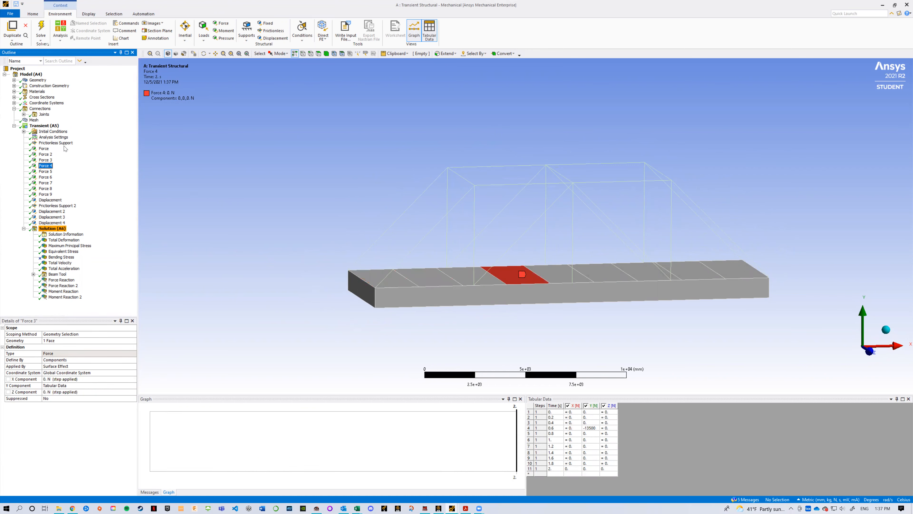
{"action": "key", "text": "Down"}
{"action": "key", "text": "Down"}
{"action": "key", "text": "Down"}
{"action": "key", "text": "Down"}
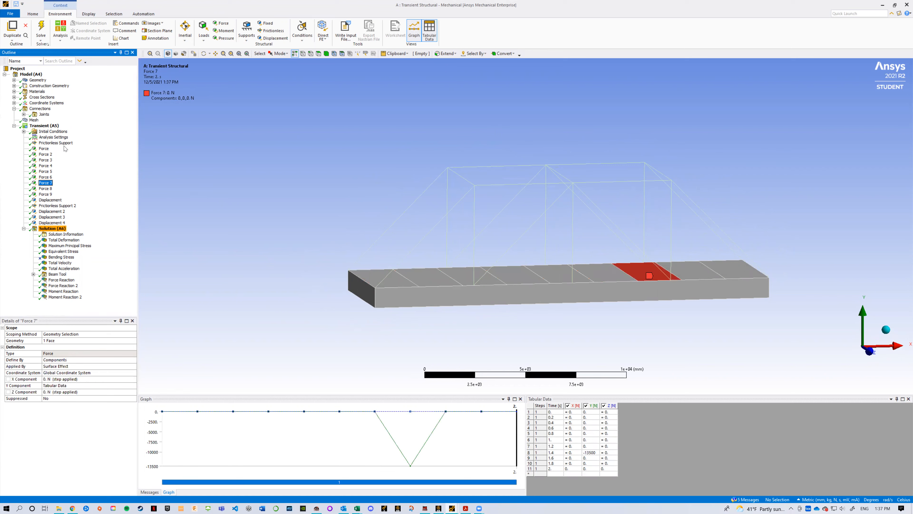
{"action": "key", "text": "Down"}
{"action": "key", "text": "Up"}
{"action": "key", "text": "Up"}
{"action": "key", "text": "Up"}
{"action": "key", "text": "Up"}
{"action": "key", "text": "Up"}
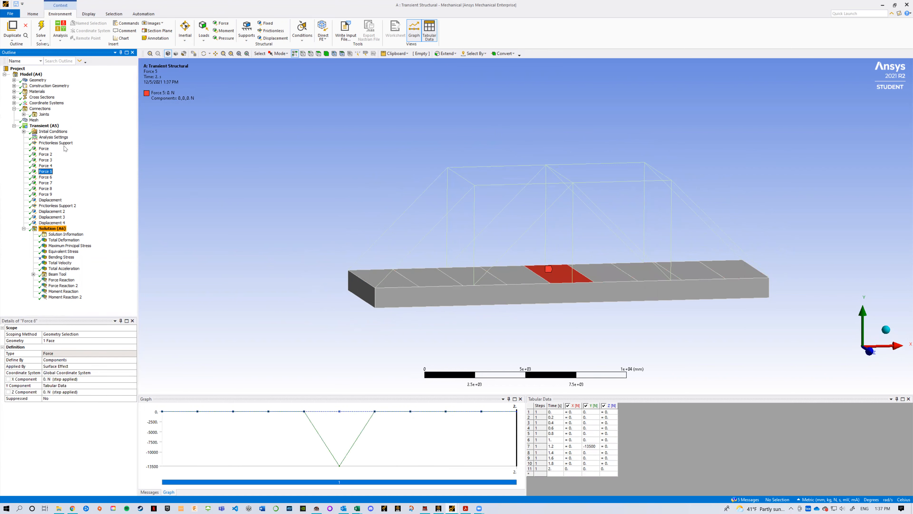
{"action": "key", "text": "Up"}
{"action": "key", "text": "Up"}
{"action": "key", "text": "Up"}
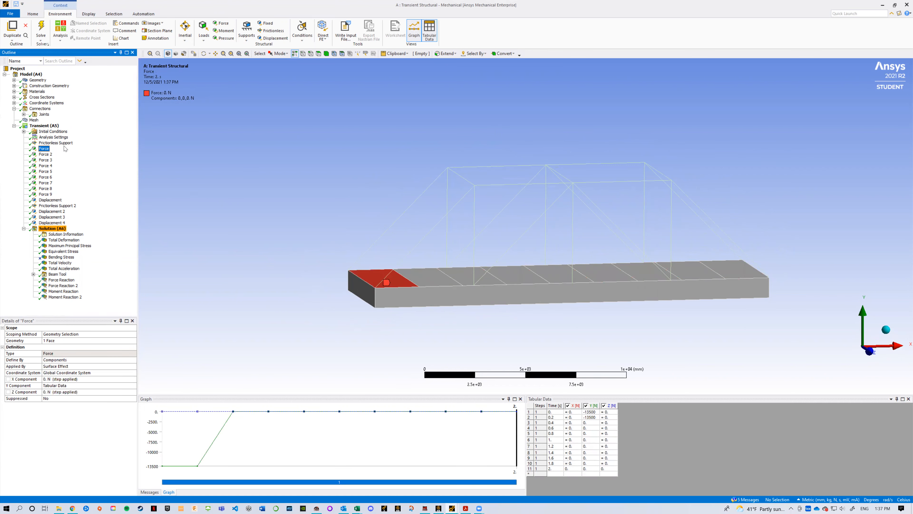
{"action": "middle_click_drag", "start_coordinate": [345, 282], "coordinate": [263, 300]}
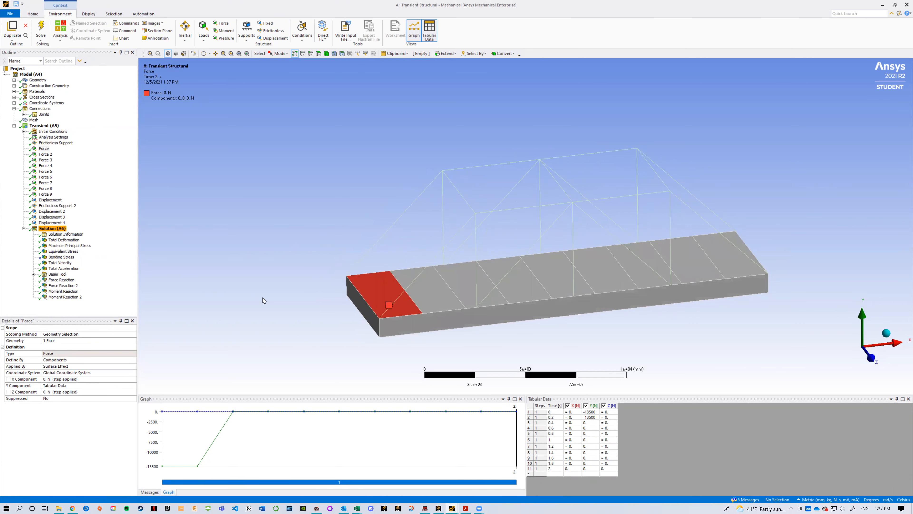
Step: Display the Total Deformation result on the bridge and enlarge its deformation-over-time graph
{"action": "left_click", "coordinate": [53, 222]}
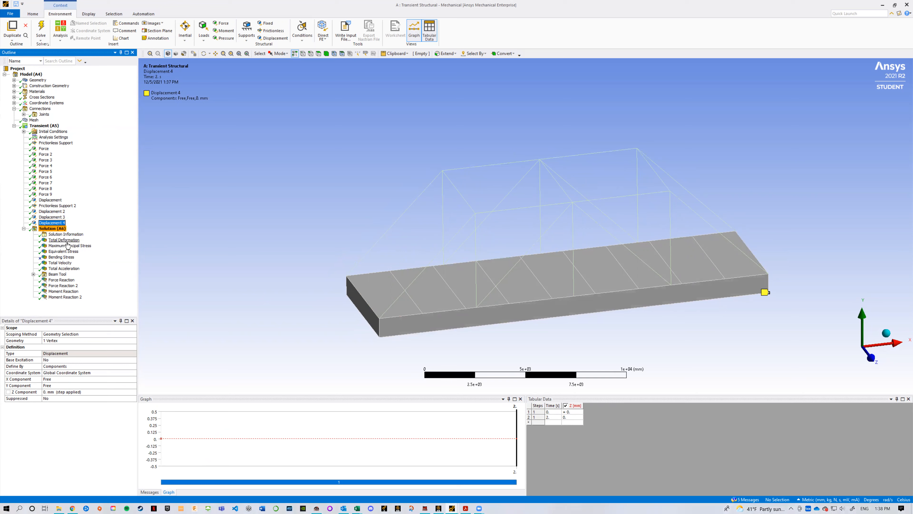
{"action": "left_click", "coordinate": [63, 240]}
{"action": "left_click_drag", "start_coordinate": [208, 274], "coordinate": [242, 284]}
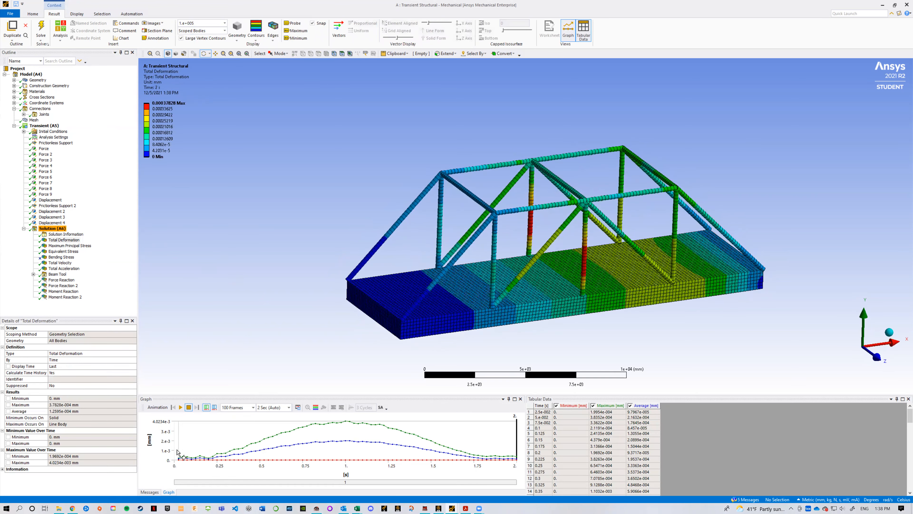
{"action": "left_click_drag", "start_coordinate": [207, 394], "coordinate": [208, 361]}
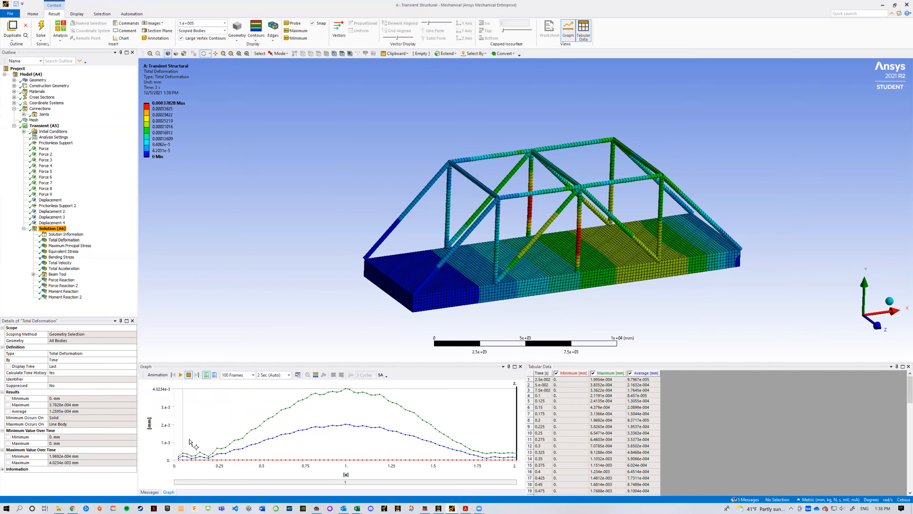
Step: Play the Total Deformation animation, view the bridge from a lower angle, and stop the playback
{"action": "left_click", "coordinate": [180, 379]}
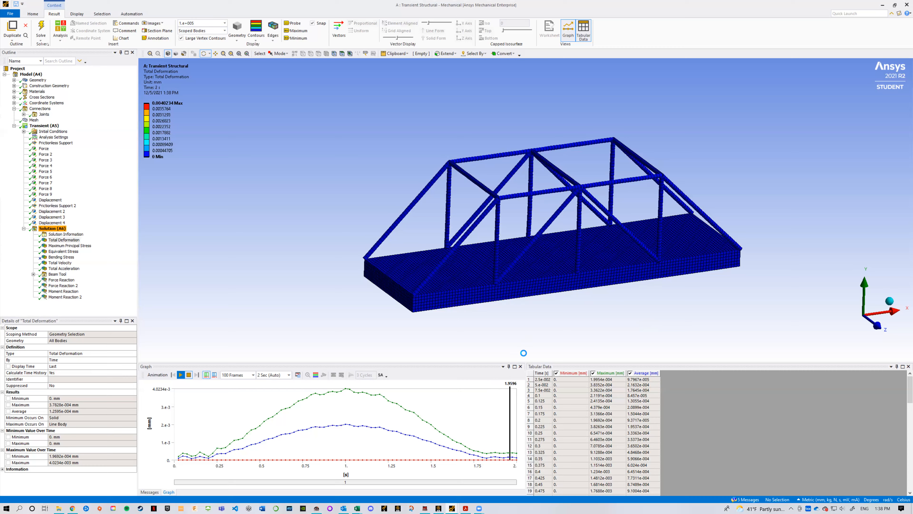
{"action": "mouse_move", "coordinate": [631, 318]}
{"action": "left_mouse_down"}
{"action": "mouse_move", "coordinate": [593, 317]}
{"action": "mouse_move", "coordinate": [639, 324]}
{"action": "mouse_move", "coordinate": [627, 302]}
{"action": "left_mouse_up"}
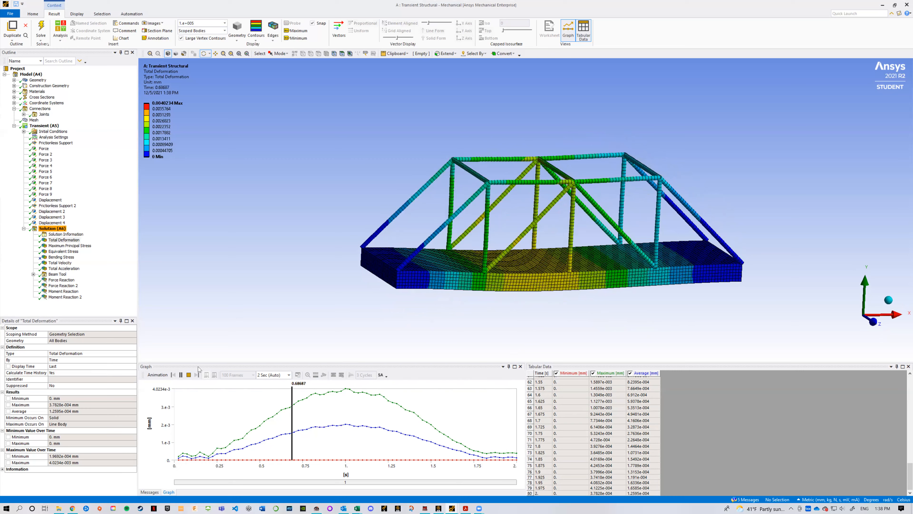
{"action": "left_click", "coordinate": [189, 375]}
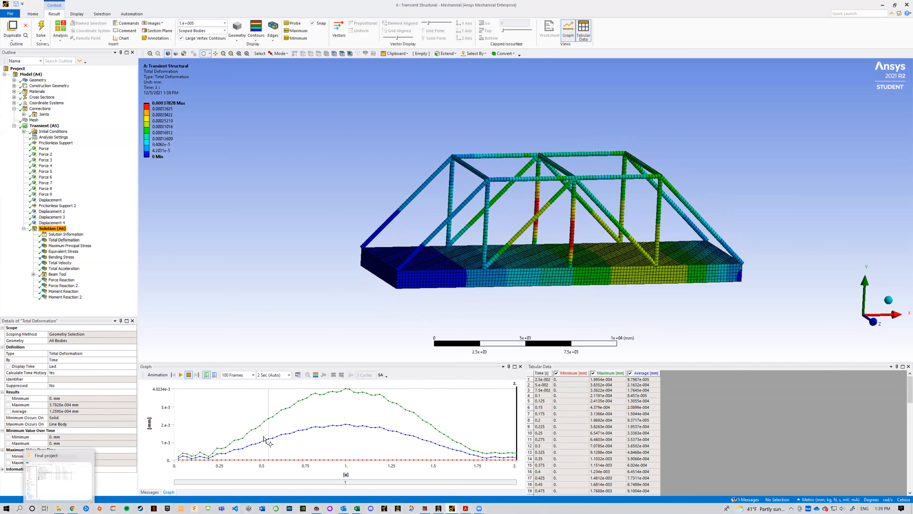
Step: In File Explorer, look into the Final project_files folder, and browse through Class Work and FEA to the Final project folder
{"action": "left_click", "coordinate": [59, 505]}
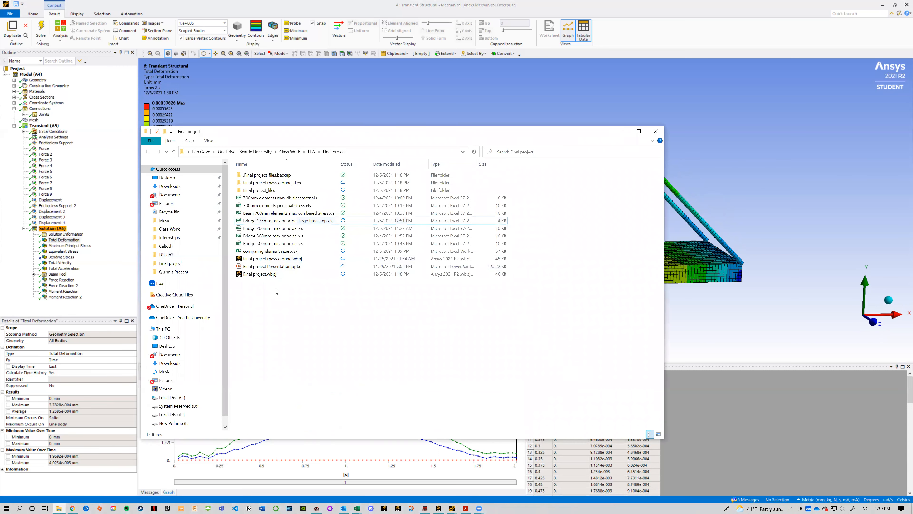
{"action": "double_click", "coordinate": [262, 192]}
{"action": "key", "text": "alt+Left"}
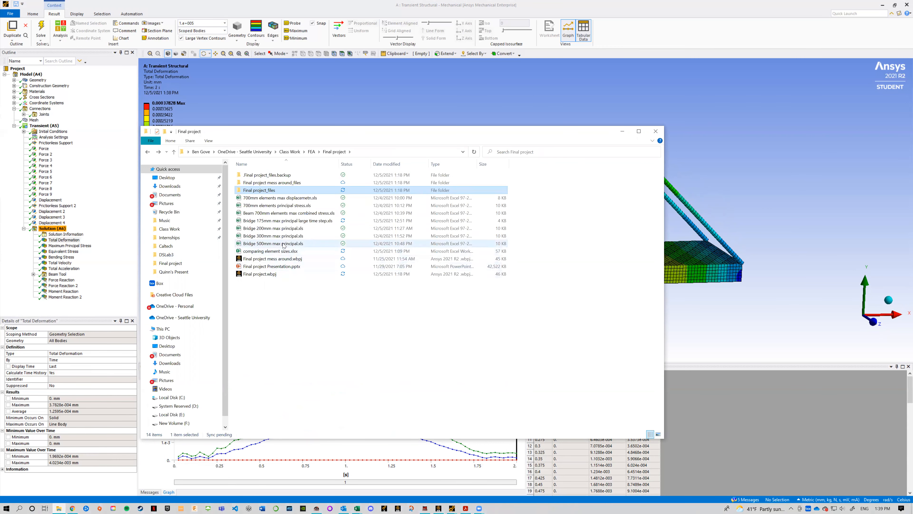
{"action": "key", "text": "alt+Left"}
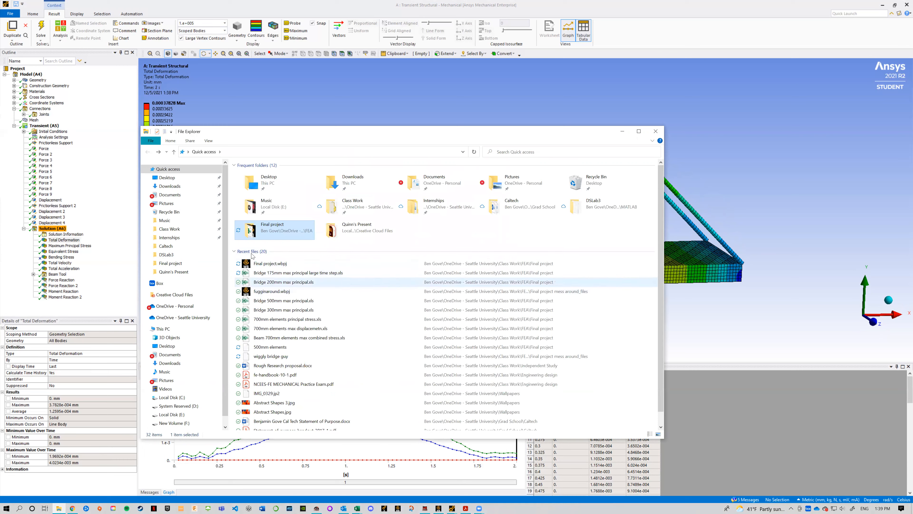
{"action": "left_click", "coordinate": [185, 229]}
{"action": "double_click", "coordinate": [259, 244]}
{"action": "double_click", "coordinate": [255, 175]}
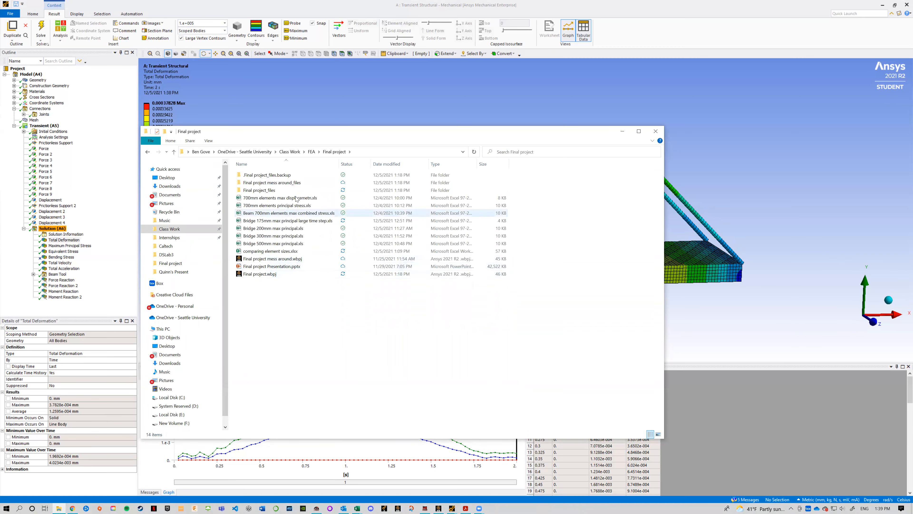
Step: Play the wiggly bridge guy.mp4 video from the Final project mess around_files folder and pause it near its end
{"action": "double_click", "coordinate": [281, 191]}
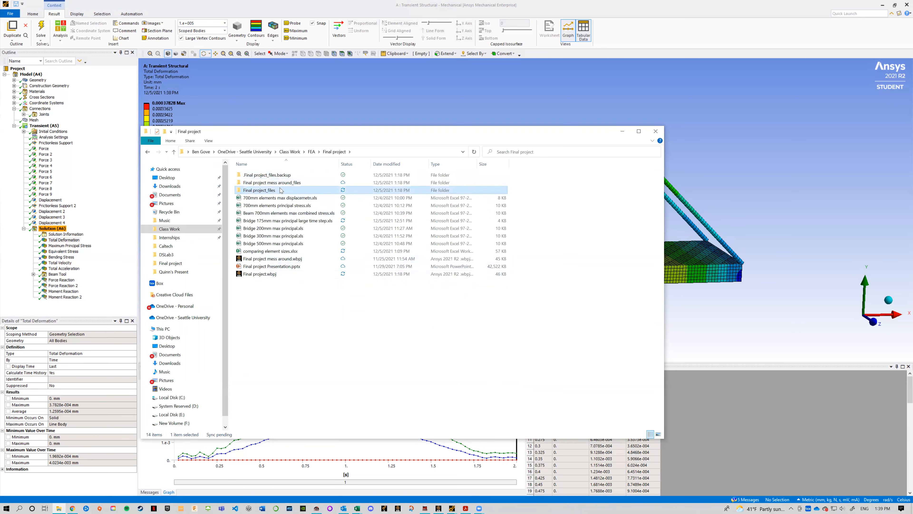
{"action": "key", "text": "alt+Left"}
{"action": "double_click", "coordinate": [281, 183]}
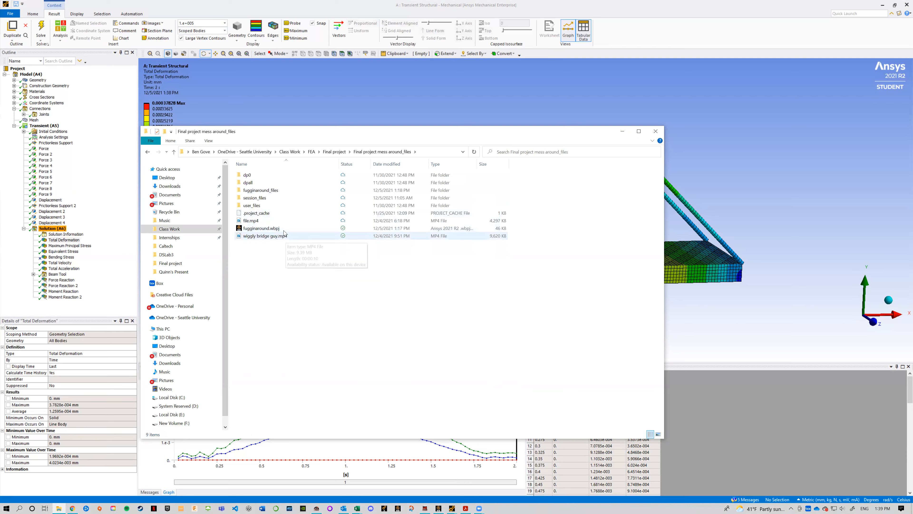
{"action": "double_click", "coordinate": [286, 236]}
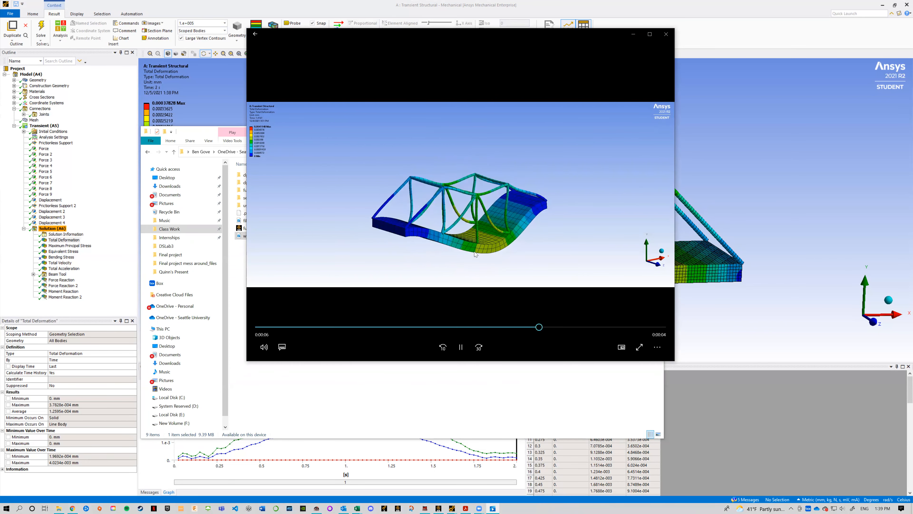
{"action": "left_click", "coordinate": [460, 347]}
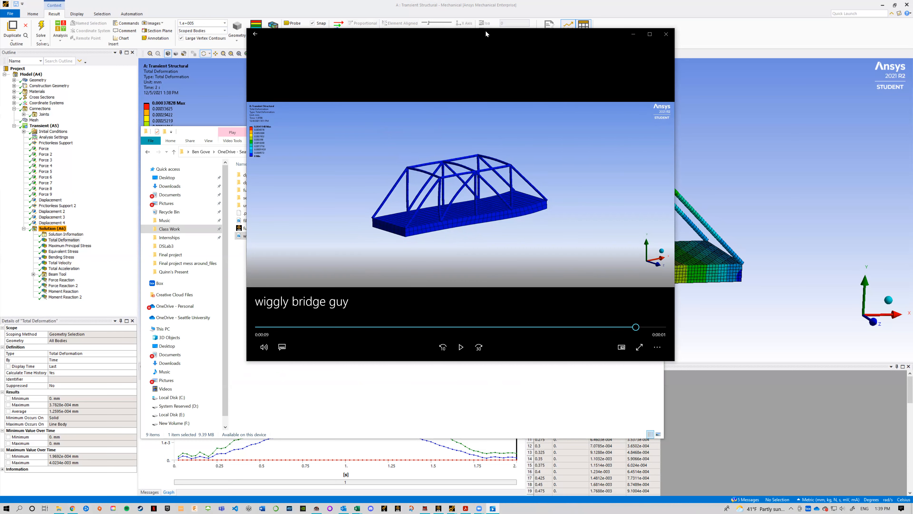
Step: Reposition and close the video player, and return to the Total Deformation result in Ansys Mechanical
{"action": "left_click_drag", "start_coordinate": [485, 32], "coordinate": [521, 52]}
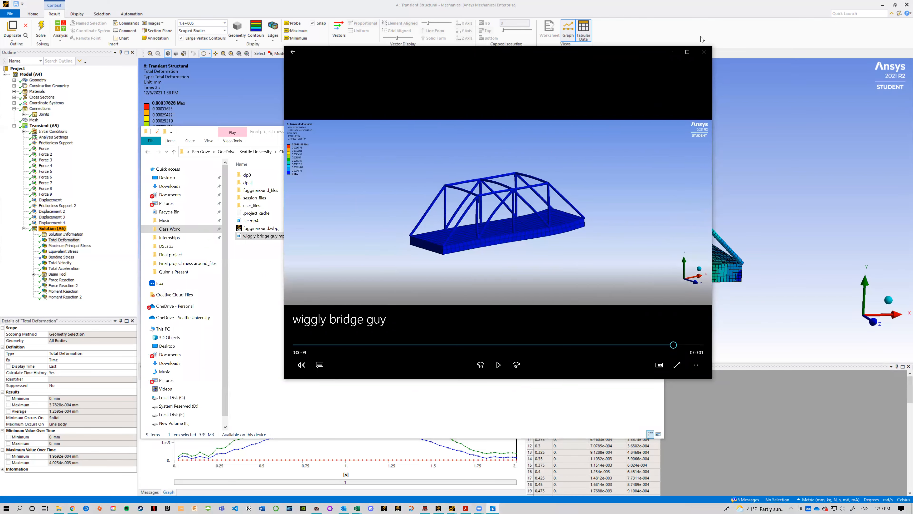
{"action": "left_click", "coordinate": [704, 53]}
{"action": "left_click", "coordinate": [665, 108]}
{"action": "left_click_drag", "start_coordinate": [376, 176], "coordinate": [352, 176]}
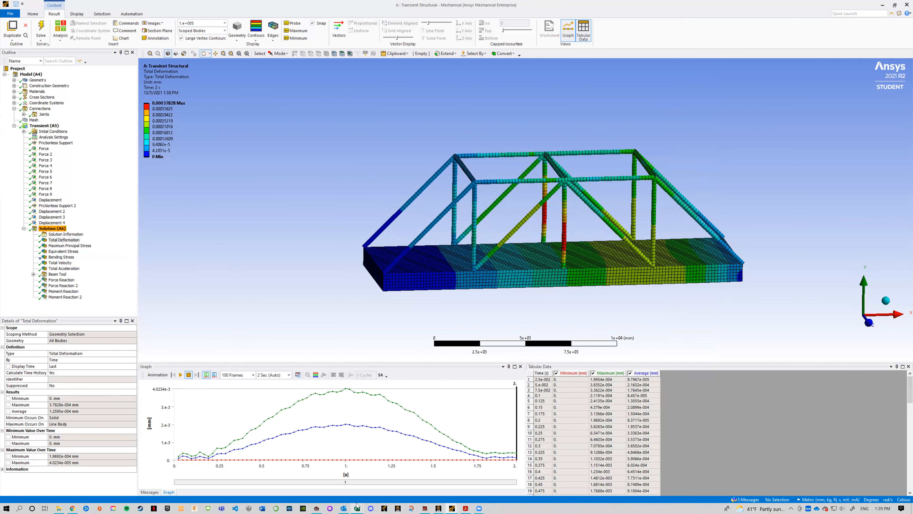
Step: Switch to the comparing element sizes.xlsx workbook in Excel and examine the Max principle stress chart against element size
{"action": "mouse_move", "coordinate": [357, 505]}
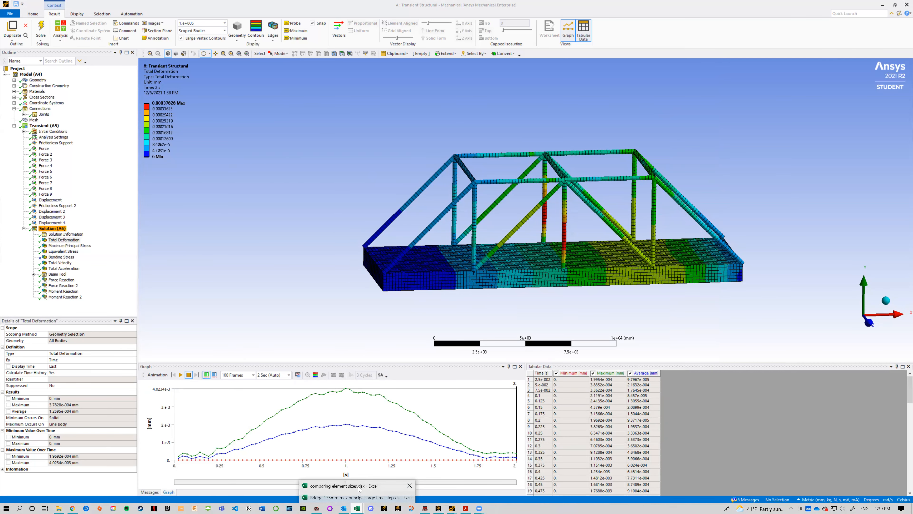
{"action": "left_click", "coordinate": [359, 486]}
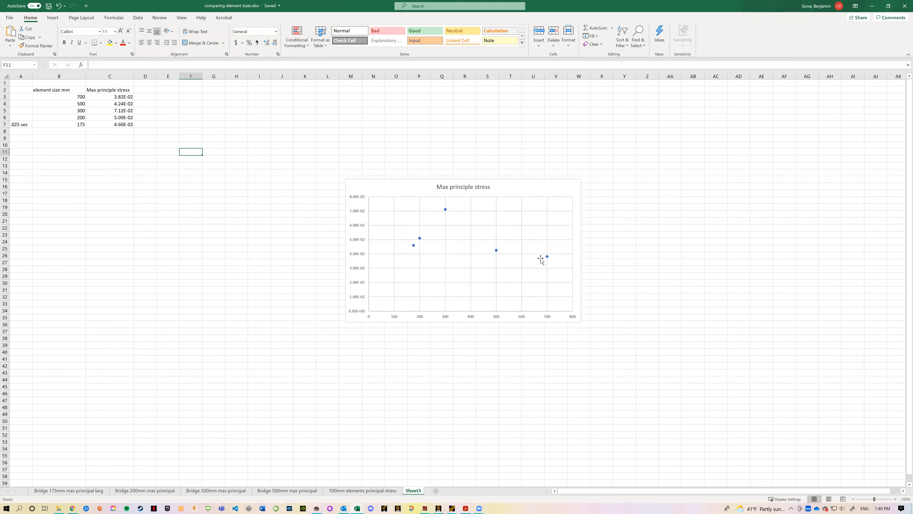
{"action": "mouse_move", "coordinate": [547, 256]}
{"action": "mouse_move", "coordinate": [446, 209]}
{"action": "left_click", "coordinate": [415, 245]}
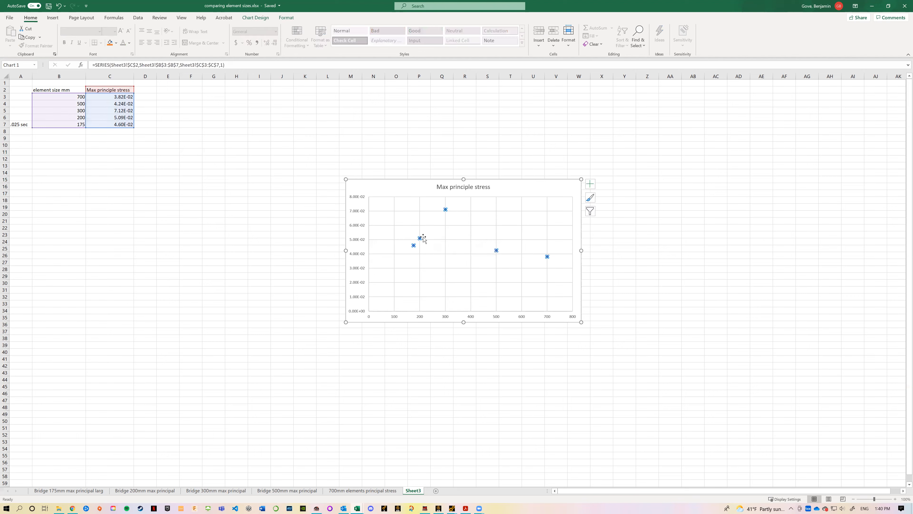
{"action": "left_click", "coordinate": [468, 367]}
{"action": "left_click", "coordinate": [374, 153]}
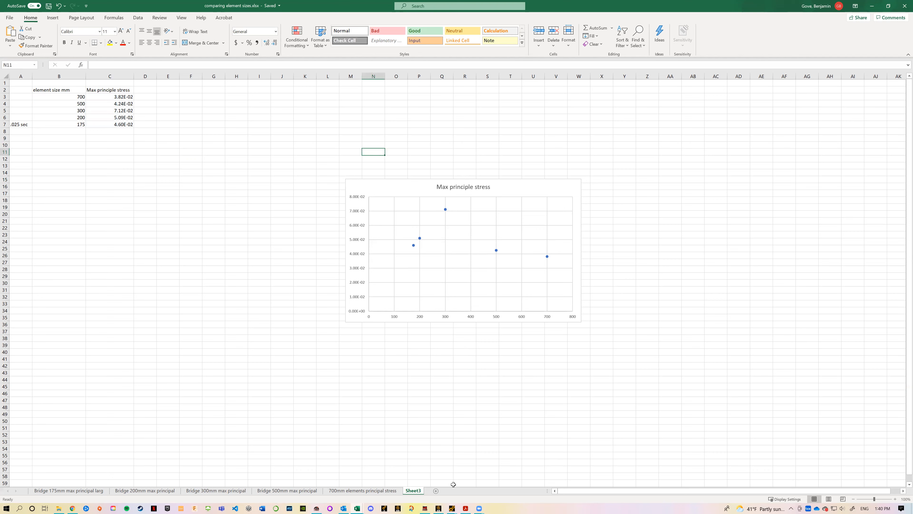
Step: Switch back to Ansys Mechanical, passing through DesignModeler, and view the Total Deformation result from another angle
{"action": "left_click", "coordinate": [454, 504]}
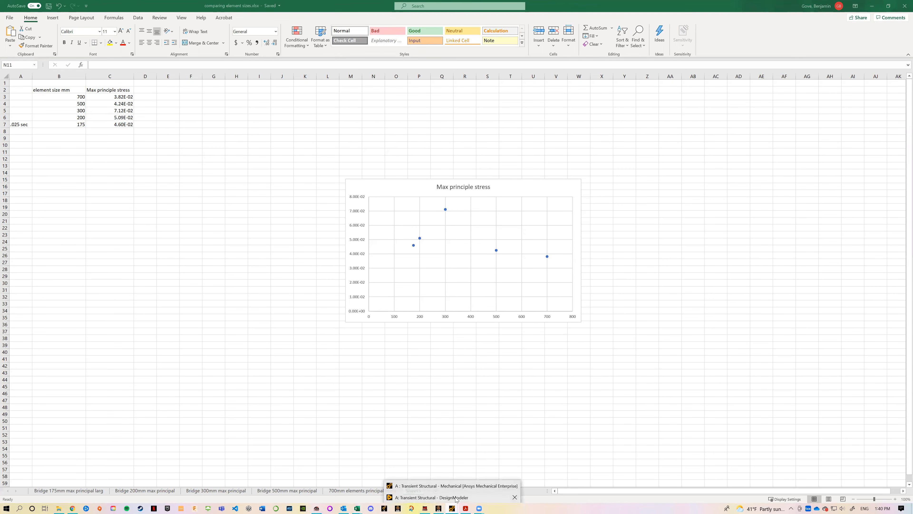
{"action": "left_click", "coordinate": [456, 498]}
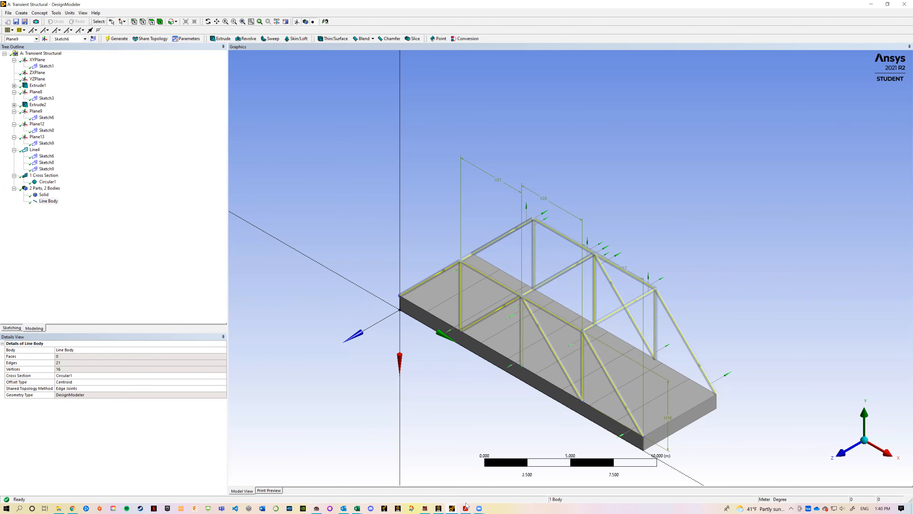
{"action": "left_click", "coordinate": [457, 505]}
{"action": "left_click", "coordinate": [466, 485]}
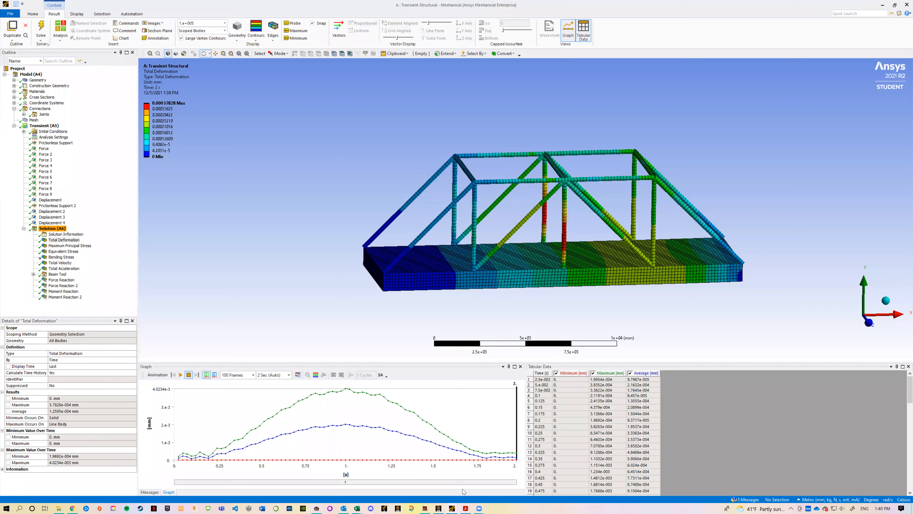
{"action": "left_click_drag", "start_coordinate": [455, 340], "coordinate": [519, 317]}
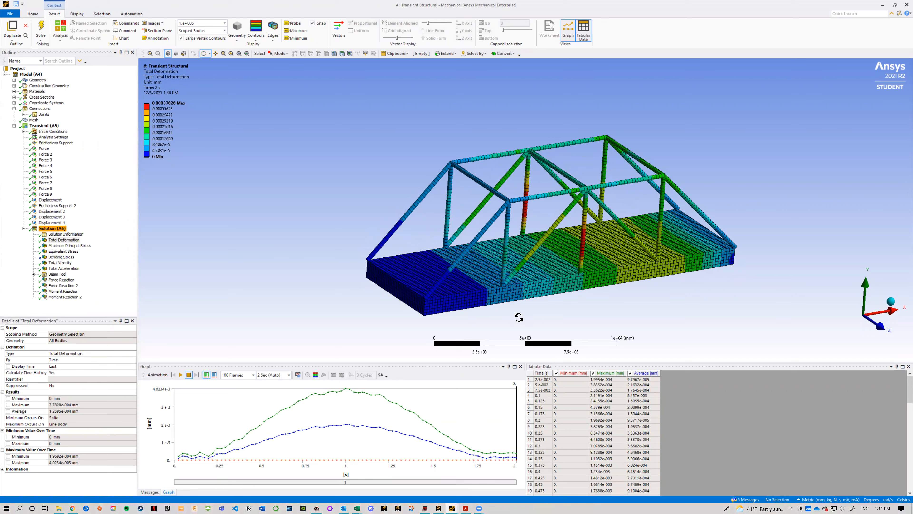
{"action": "left_click_drag", "start_coordinate": [613, 320], "coordinate": [573, 365]}
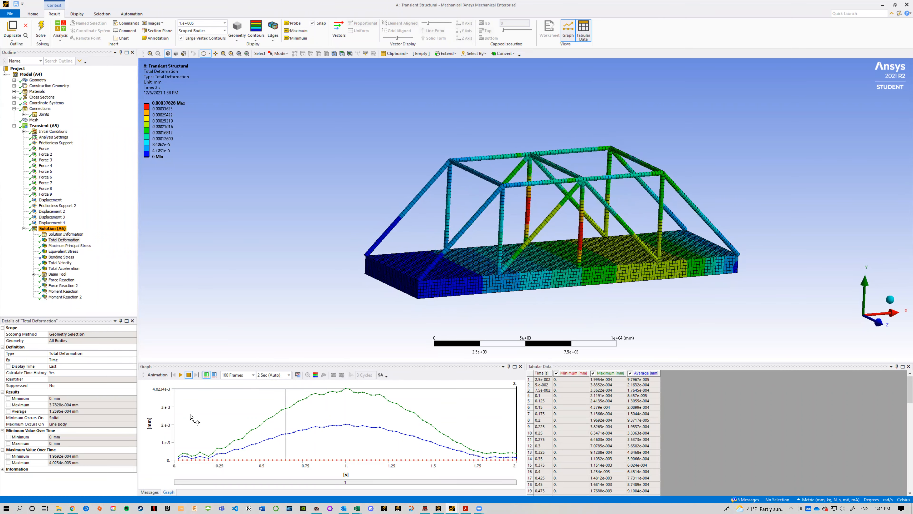
Step: Display the Maximum Principal Stress result on the bridge deck and examine its stress-over-time graph
{"action": "left_click", "coordinate": [80, 247]}
{"action": "left_click", "coordinate": [77, 241]}
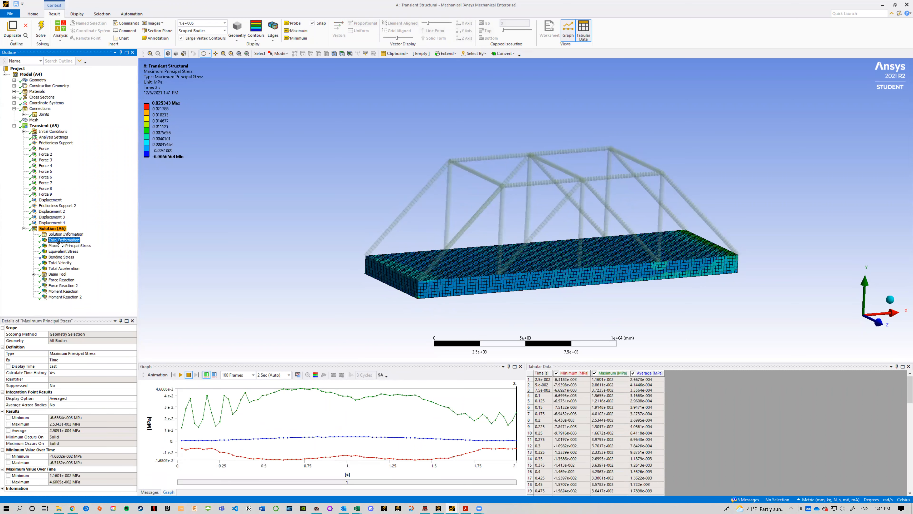
{"action": "left_click", "coordinate": [80, 247]}
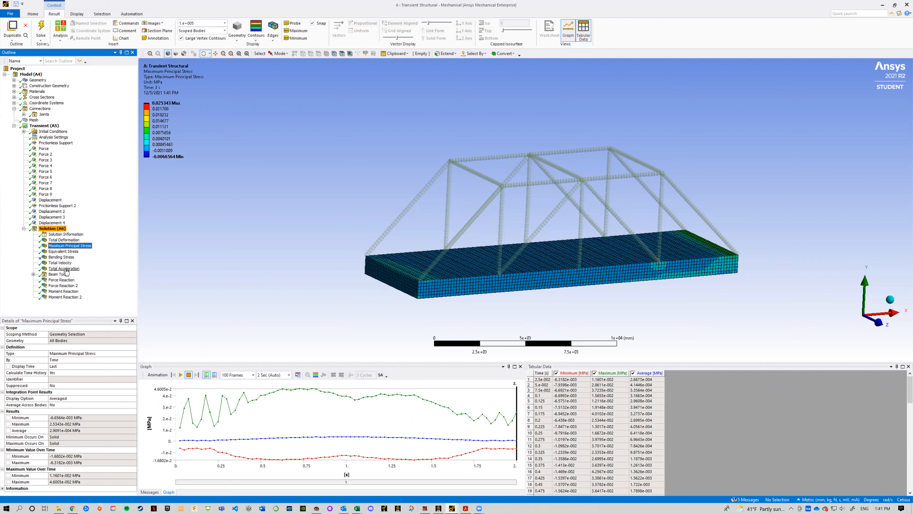
Step: Expand the Beam Tool results and examine the Minimum Combined Stress contours and graph for the truss members
{"action": "left_click", "coordinate": [33, 274]}
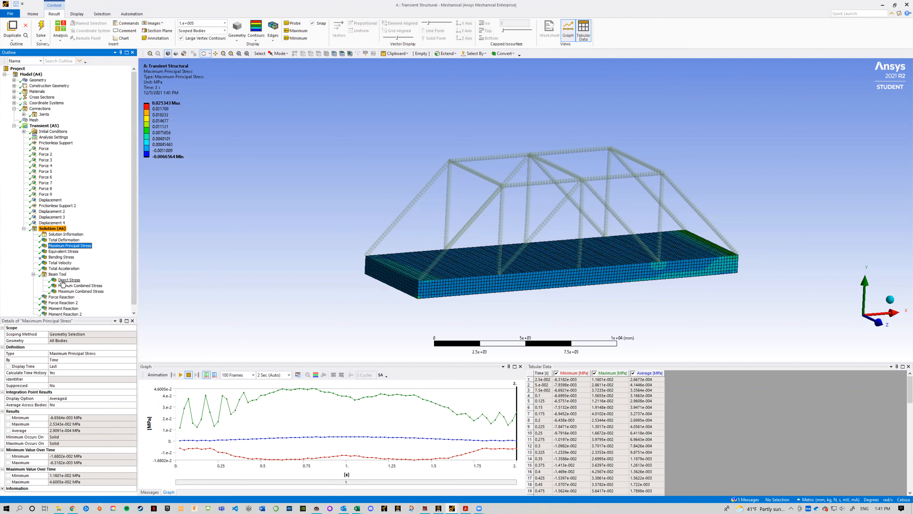
{"action": "left_click", "coordinate": [96, 286]}
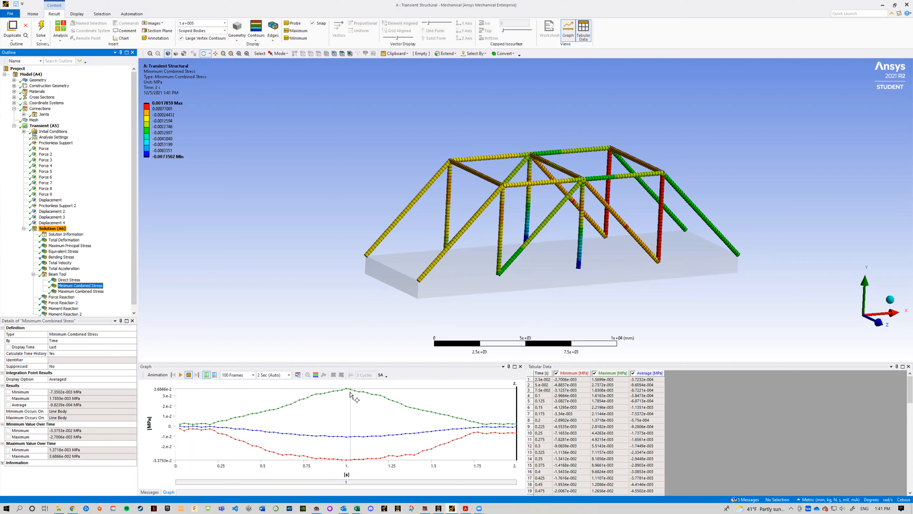
{"action": "left_click_drag", "start_coordinate": [526, 312], "coordinate": [508, 309]}
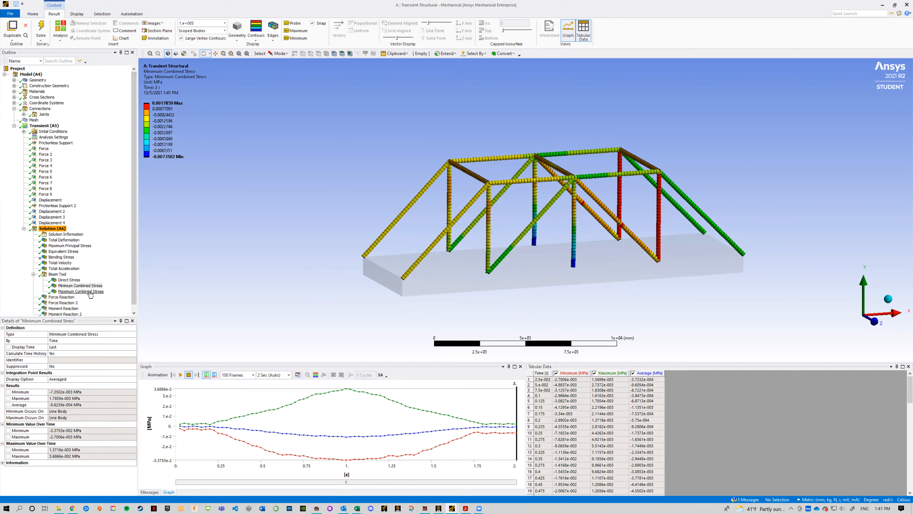
Step: Display Force Reaction and Force Reaction 2, examining the reaction vectors and force-over-time graphs at both ends of the bridge
{"action": "scroll", "coordinate": [72, 293], "scroll_direction": "down", "scroll_amount": 1}
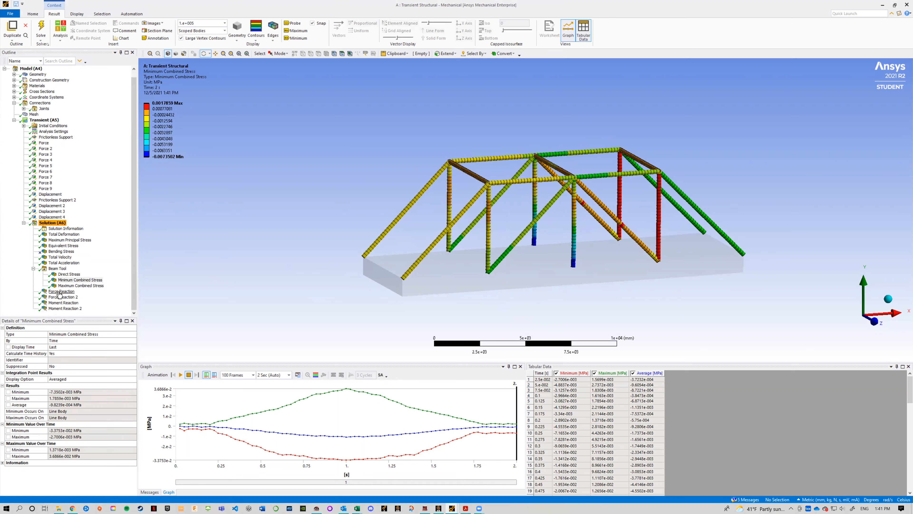
{"action": "left_click", "coordinate": [60, 292]}
{"action": "left_click_drag", "start_coordinate": [367, 311], "coordinate": [352, 308]}
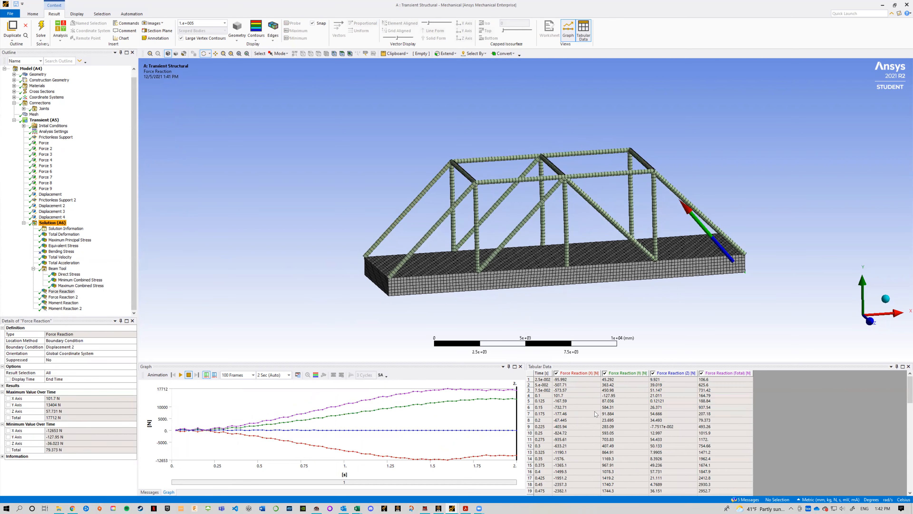
{"action": "left_click", "coordinate": [641, 420]}
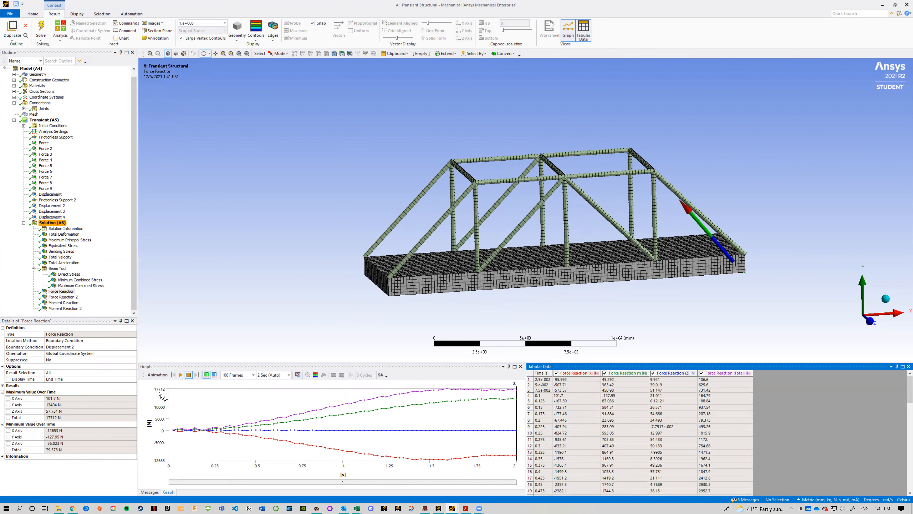
{"action": "mouse_move", "coordinate": [558, 317]}
{"action": "left_mouse_down"}
{"action": "mouse_move", "coordinate": [544, 317]}
{"action": "mouse_move", "coordinate": [566, 319]}
{"action": "left_mouse_up"}
{"action": "mouse_move", "coordinate": [708, 309]}
{"action": "left_mouse_down"}
{"action": "mouse_move", "coordinate": [652, 303]}
{"action": "mouse_move", "coordinate": [675, 292]}
{"action": "left_mouse_up"}
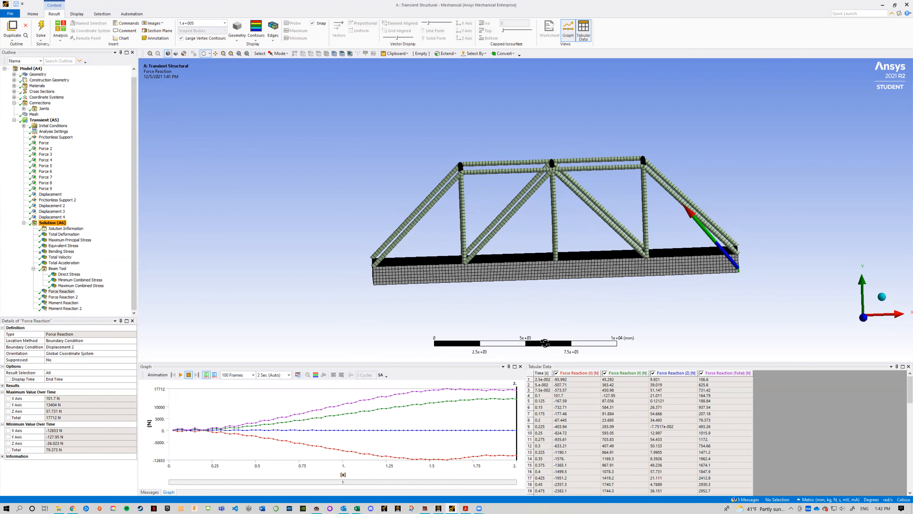
{"action": "left_click", "coordinate": [63, 296]}
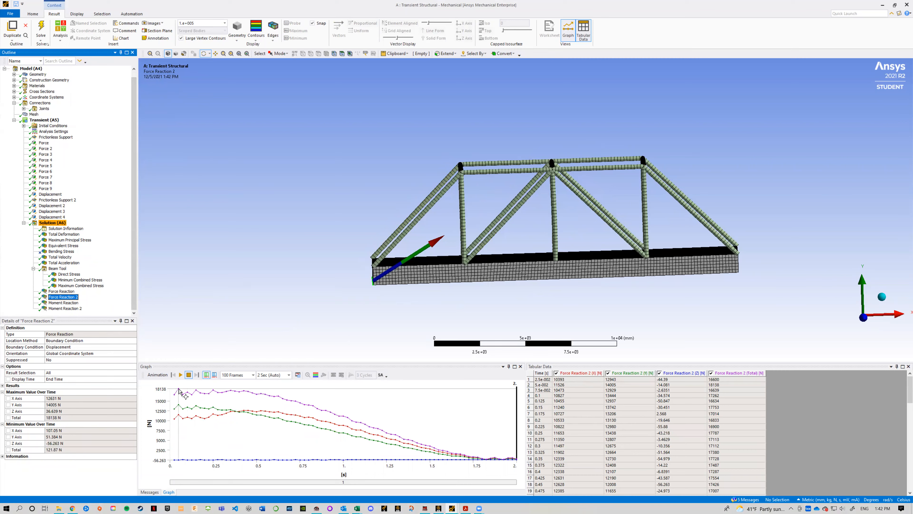
{"action": "mouse_move", "coordinate": [450, 309]}
{"action": "left_mouse_down"}
{"action": "mouse_move", "coordinate": [418, 306]}
{"action": "mouse_move", "coordinate": [454, 309]}
{"action": "left_mouse_up"}
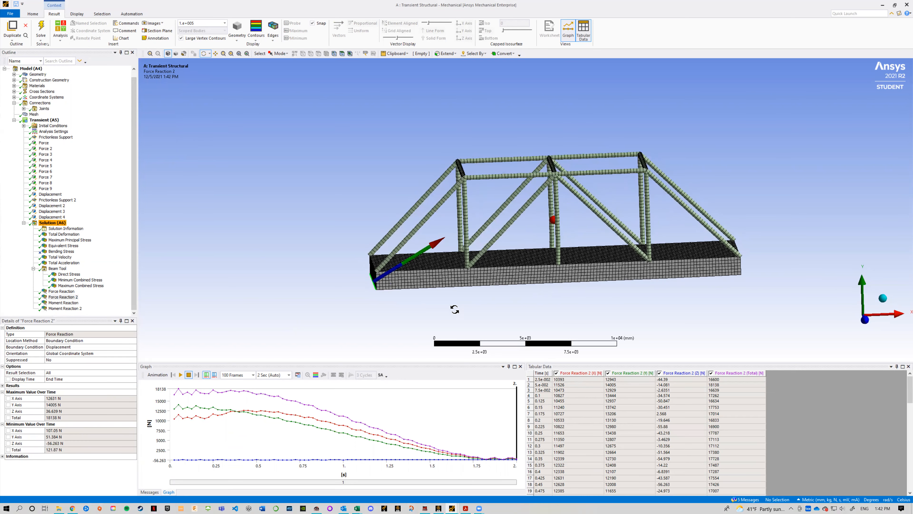
Step: Go back and forth through the Force loads on successive deck faces, comparing their load-over-time graphs, and finish on Force 7
{"action": "left_click", "coordinate": [43, 143]}
{"action": "key", "text": "Down"}
{"action": "key", "text": "Up"}
{"action": "key", "text": "Down"}
{"action": "key", "text": "Down"}
{"action": "key", "text": "Down"}
{"action": "key", "text": "Down"}
{"action": "key", "text": "Down"}
{"action": "key", "text": "Down"}
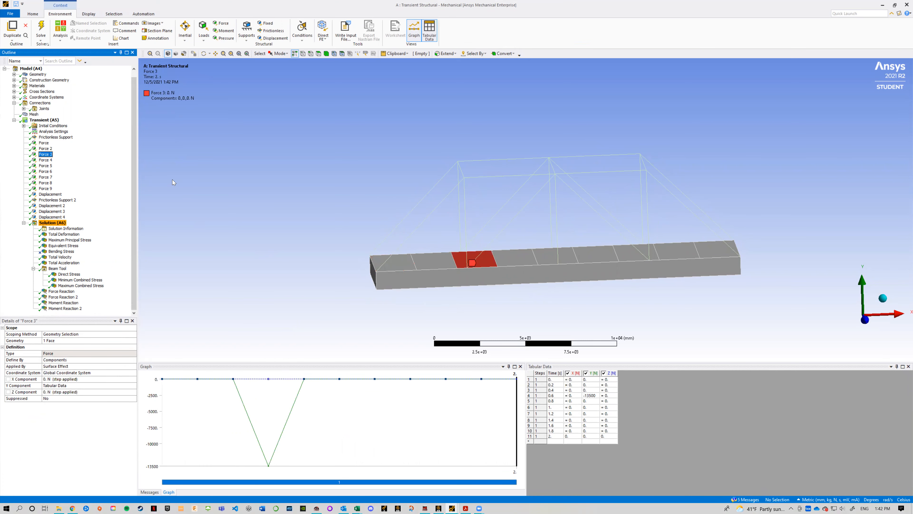
{"action": "key", "text": "Down"}
{"action": "key", "text": "Down"}
{"action": "key", "text": "Up"}
{"action": "key", "text": "Up"}
{"action": "key", "text": "Up"}
{"action": "key", "text": "Up"}
{"action": "key", "text": "Up"}
{"action": "key", "text": "Up"}
{"action": "key", "text": "Up"}
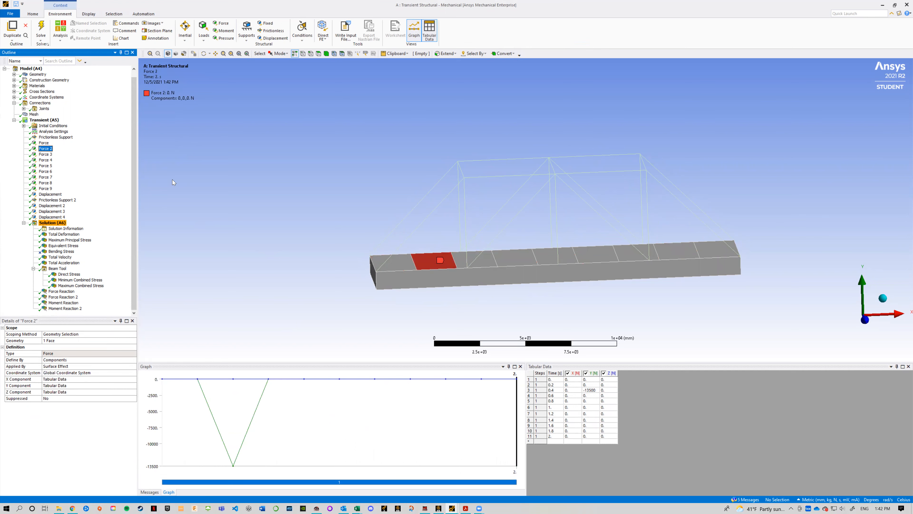
{"action": "key", "text": "Up"}
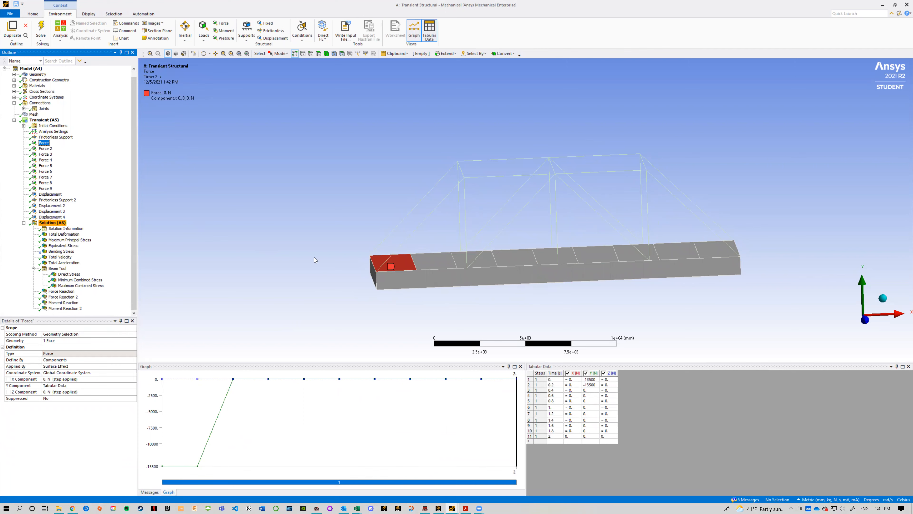
{"action": "key", "text": "Down"}
{"action": "key", "text": "Up"}
{"action": "key", "text": "Down"}
{"action": "key", "text": "Down"}
{"action": "key", "text": "Down"}
{"action": "key", "text": "Down"}
{"action": "key", "text": "Down"}
{"action": "key", "text": "Up"}
{"action": "key", "text": "Up"}
{"action": "key", "text": "Up"}
{"action": "key", "text": "Up"}
{"action": "key", "text": "Up"}
{"action": "key", "text": "Down"}
{"action": "key", "text": "Down"}
{"action": "key", "text": "Down"}
{"action": "key", "text": "Up"}
{"action": "key", "text": "Up"}
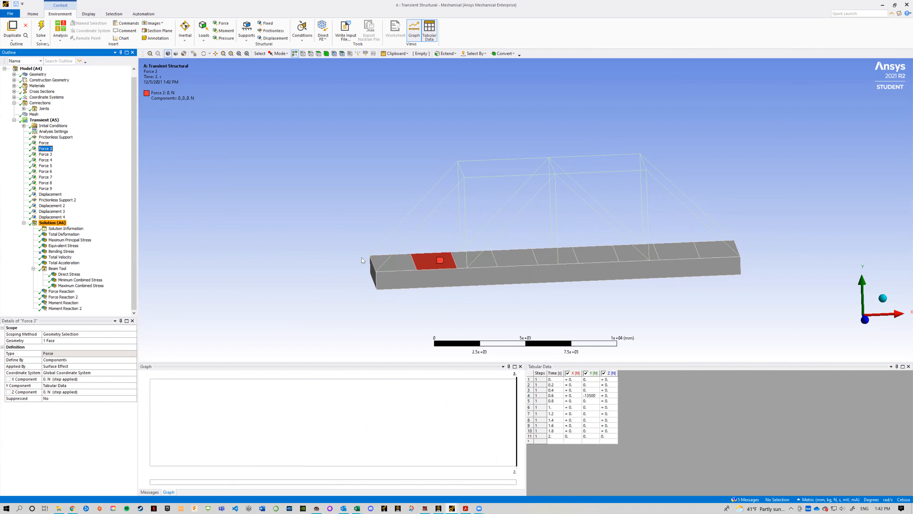
{"action": "key", "text": "Up"}
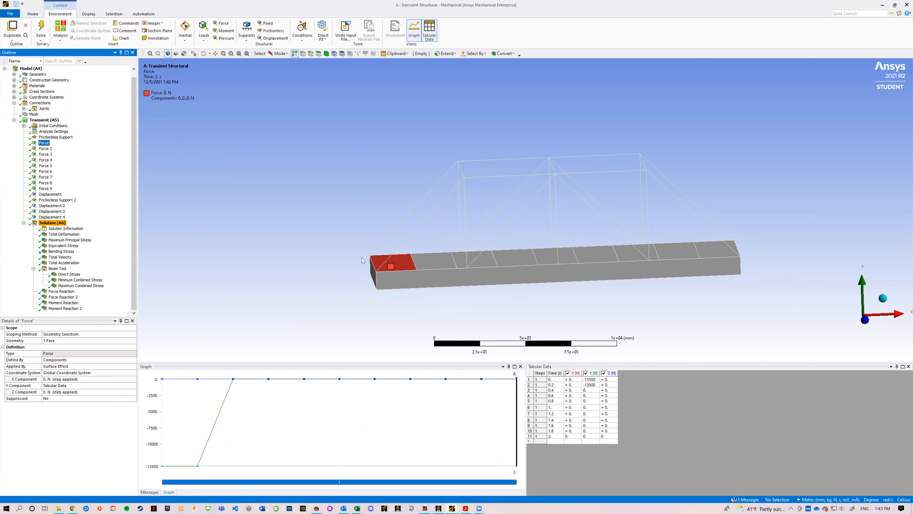
{"action": "key", "text": "Down"}
{"action": "key", "text": "Down"}
{"action": "key", "text": "Down"}
{"action": "key", "text": "Down"}
{"action": "key", "text": "Down"}
{"action": "key", "text": "Down"}
{"action": "key", "text": "Down"}
{"action": "key", "text": "Down"}
{"action": "key", "text": "Up"}
{"action": "key", "text": "Up"}
{"action": "key", "text": "Up"}
{"action": "key", "text": "Up"}
{"action": "key", "text": "Up"}
{"action": "key", "text": "Up"}
{"action": "key", "text": "Up"}
{"action": "key", "text": "Up"}
{"action": "key", "text": "Down"}
{"action": "key", "text": "Down"}
{"action": "key", "text": "Down"}
{"action": "key", "text": "Down"}
{"action": "key", "text": "Down"}
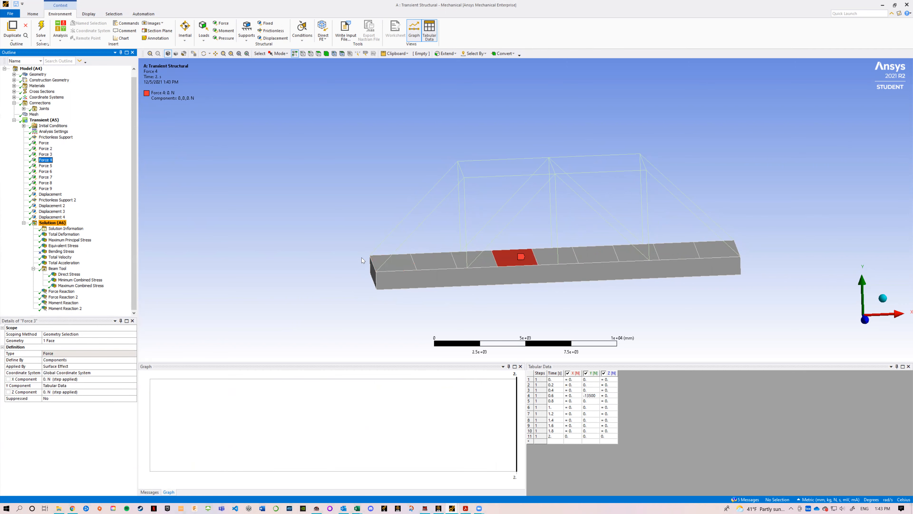
{"action": "key", "text": "Down"}
{"action": "key", "text": "Down"}
{"action": "key", "text": "Down"}
{"action": "key", "text": "Down"}
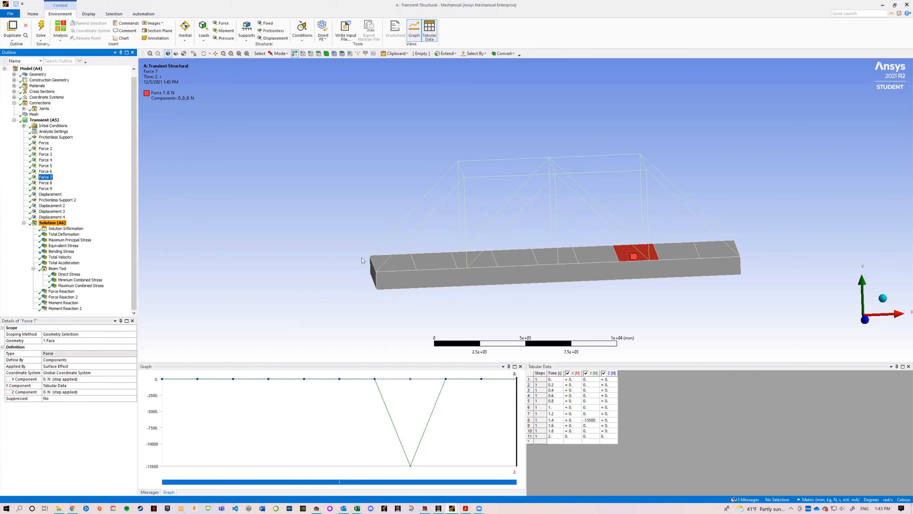
Step: Display Moment Reaction and Moment Reaction 2 in turn and examine their moment-over-time graphs
{"action": "left_click", "coordinate": [61, 302]}
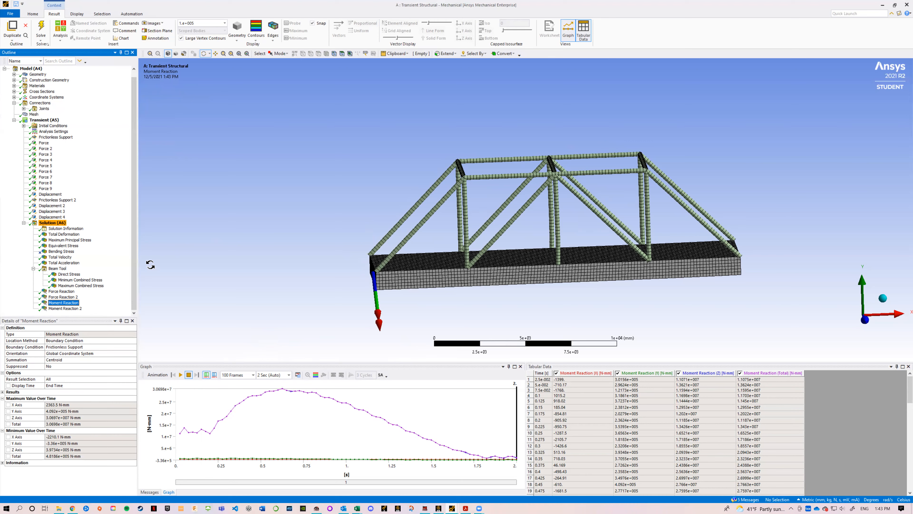
{"action": "left_click", "coordinate": [64, 309]}
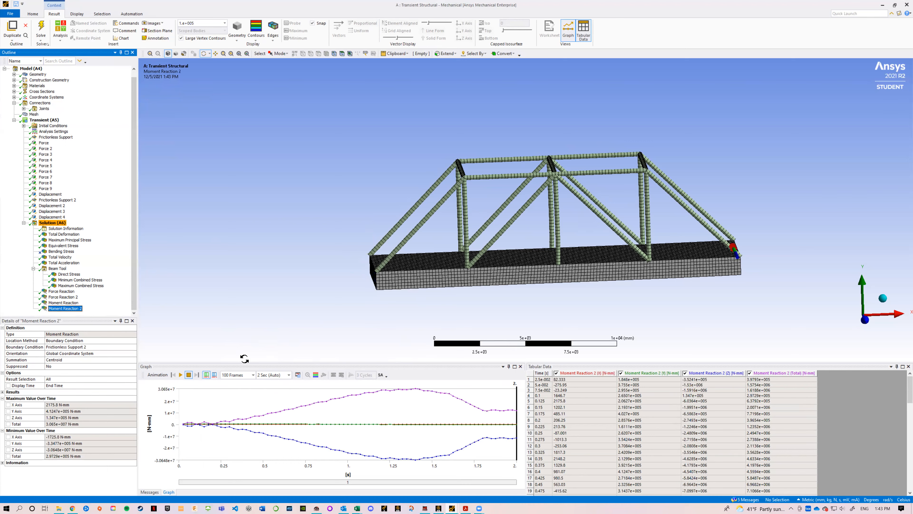
Step: Display the Maximum Combined Stress result and examine its contours on the truss members and its stress-over-time graph
{"action": "left_click", "coordinate": [416, 398]}
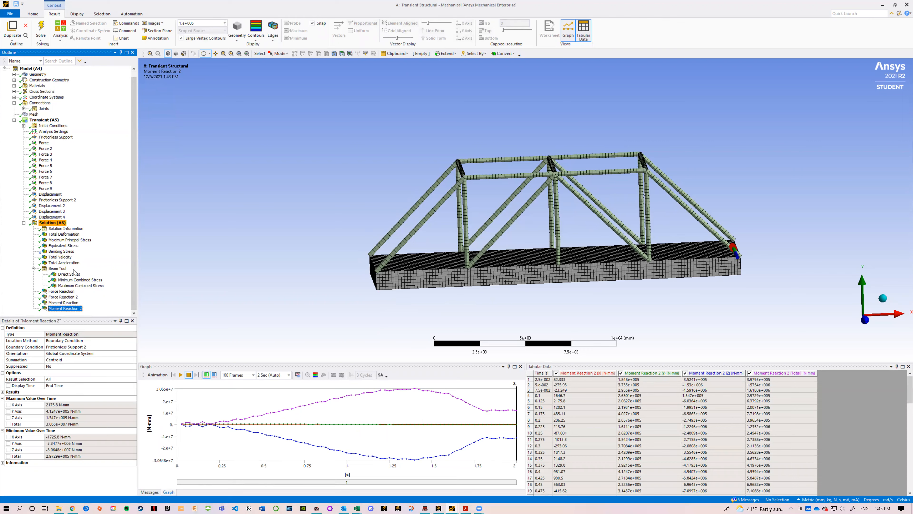
{"action": "left_click", "coordinate": [80, 285]}
{"action": "left_click_drag", "start_coordinate": [520, 294], "coordinate": [544, 239]}
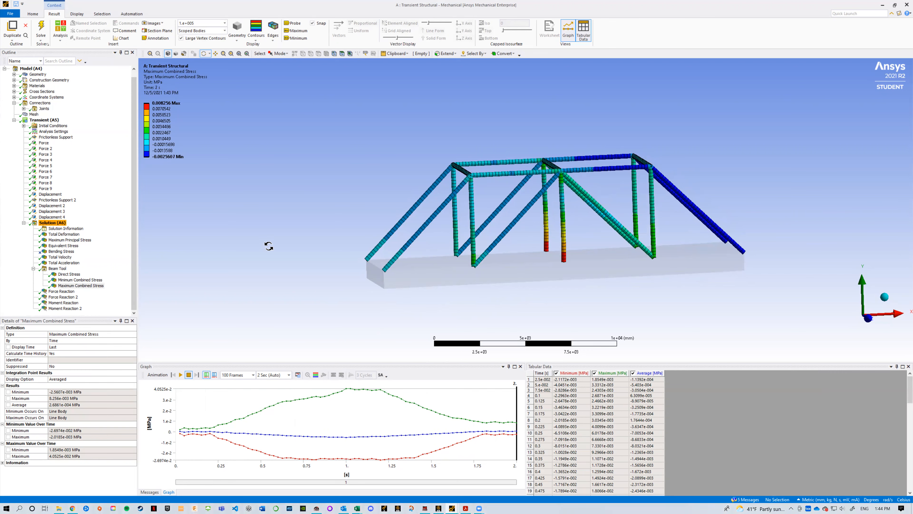
{"action": "left_click_drag", "start_coordinate": [349, 275], "coordinate": [447, 261]}
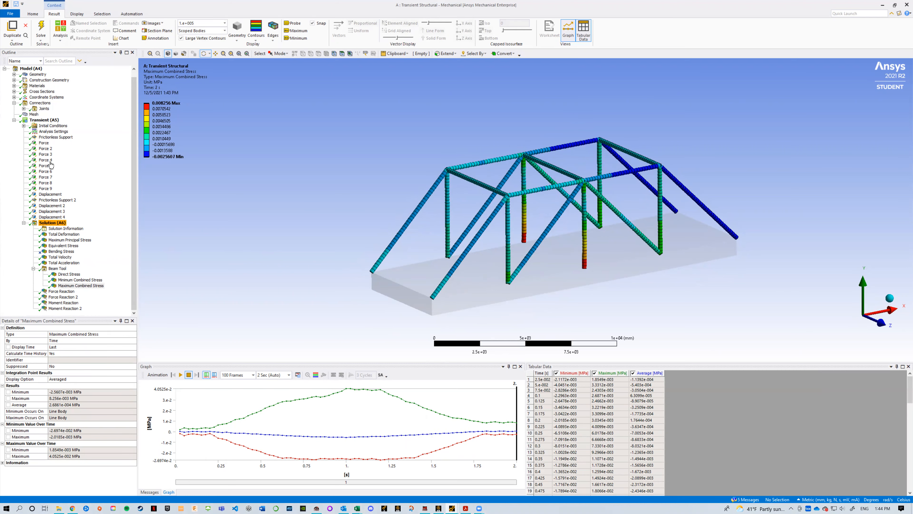
Step: Expand the model's Geometry and inspect the Line Body's cross section and material together with its truss layout
{"action": "left_click", "coordinate": [14, 74]}
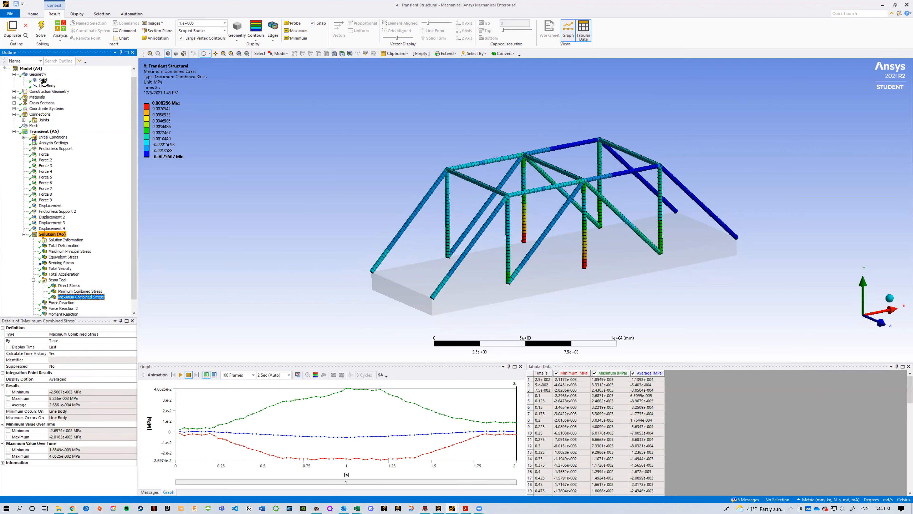
{"action": "left_click", "coordinate": [43, 85]}
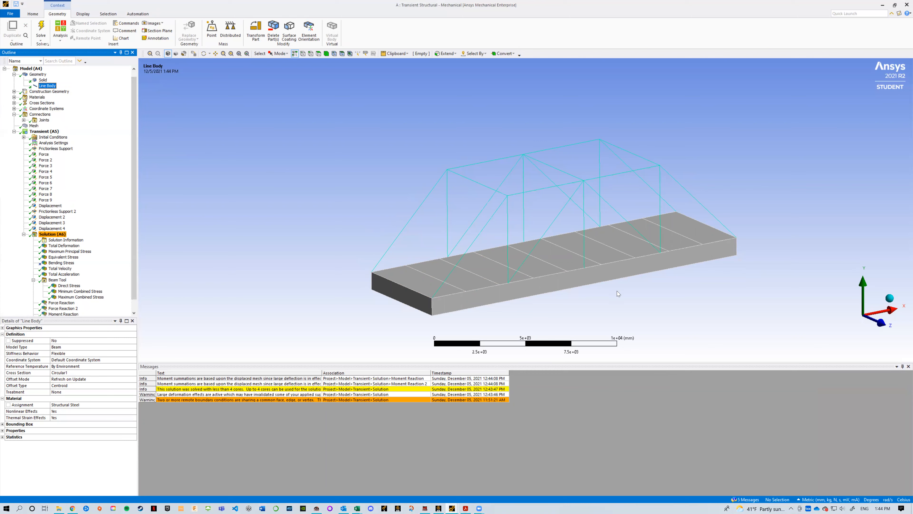
{"action": "left_click_drag", "start_coordinate": [648, 298], "coordinate": [630, 292]}
Step: Display the Total Acceleration result and switch the unit system to Metric (m, kg, N, s, V, A)
{"action": "scroll", "coordinate": [30, 307], "scroll_direction": "down", "scroll_amount": 1}
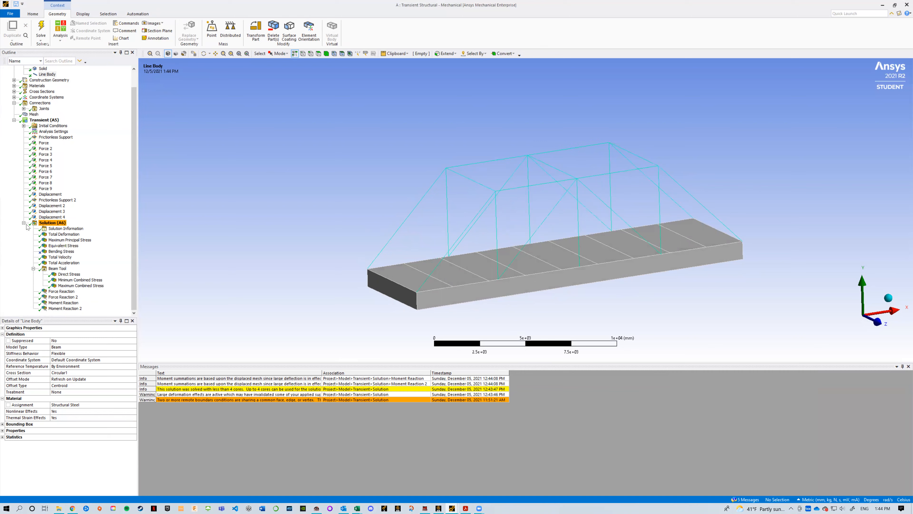
{"action": "left_click", "coordinate": [72, 263]}
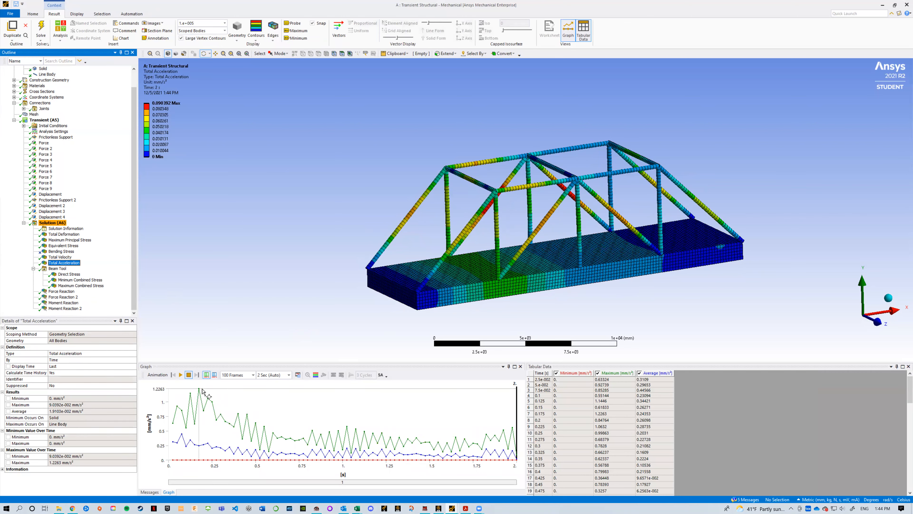
{"action": "left_click", "coordinate": [810, 500]}
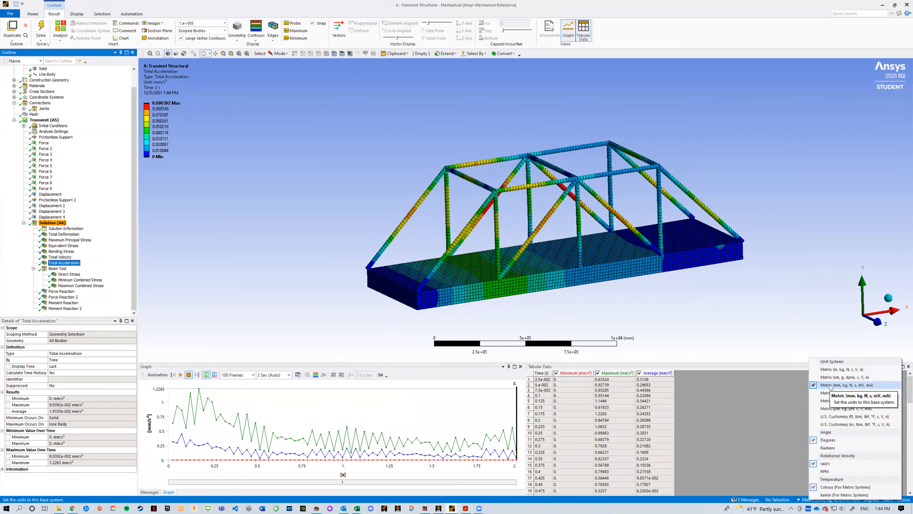
{"action": "left_click", "coordinate": [841, 369]}
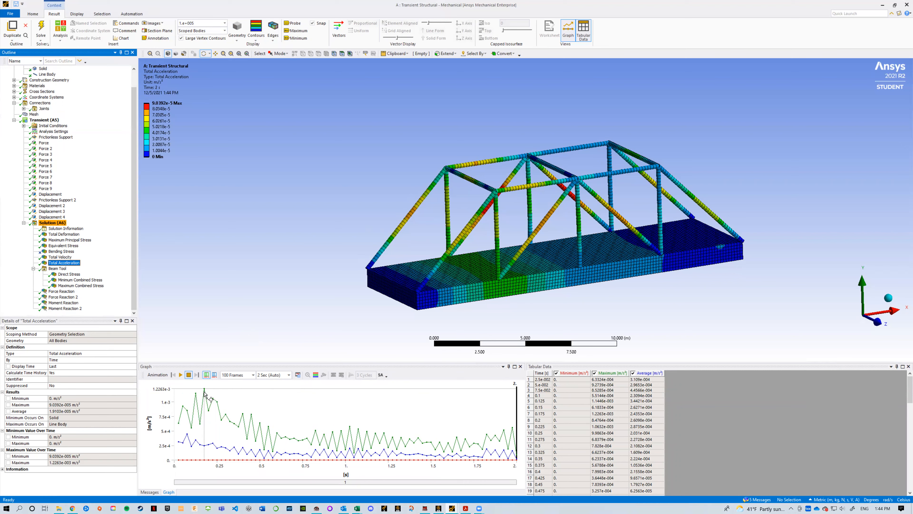
Step: Set the Total Acceleration result's deformation scale to 1.0 (True Scale) and play its animation
{"action": "left_click_drag", "start_coordinate": [607, 290], "coordinate": [712, 280]}
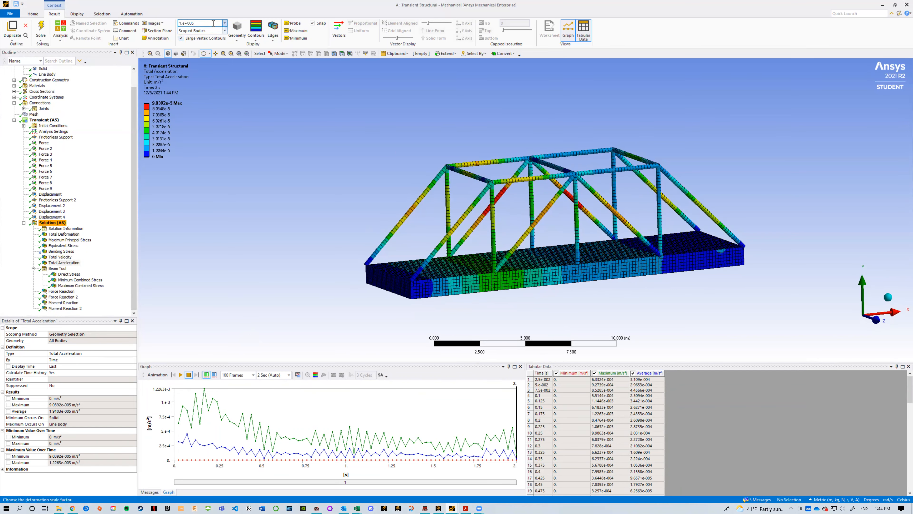
{"action": "left_click", "coordinate": [225, 23]}
{"action": "left_click", "coordinate": [194, 34]}
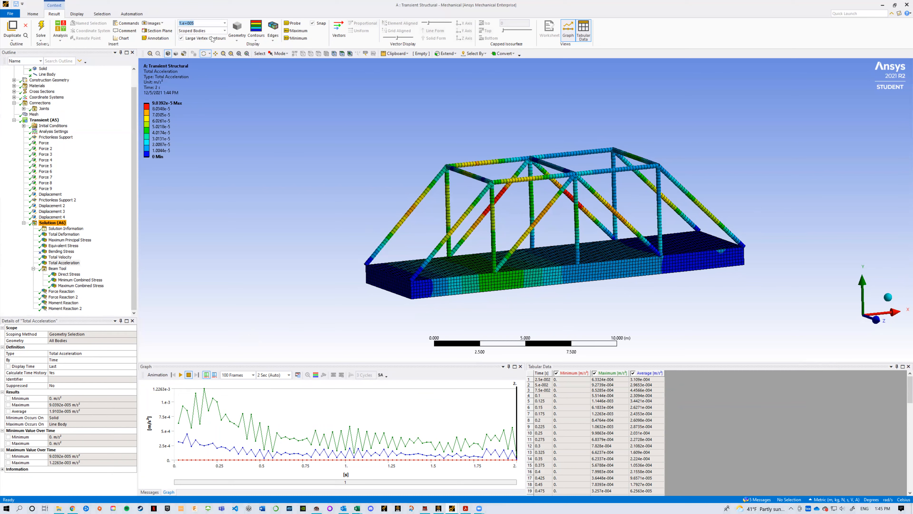
{"action": "left_click_drag", "start_coordinate": [523, 221], "coordinate": [537, 229]}
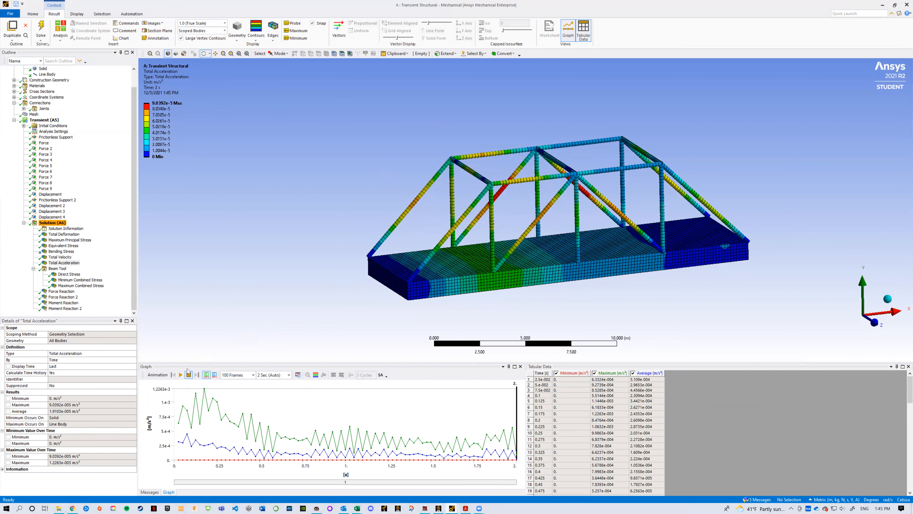
{"action": "left_click", "coordinate": [181, 375]}
Step: Collapse the Beam Tool results in the outline and examine the Total Acceleration contours across the deck and truss
{"action": "left_click", "coordinate": [34, 269]}
{"action": "left_click_drag", "start_coordinate": [340, 305], "coordinate": [370, 305]}
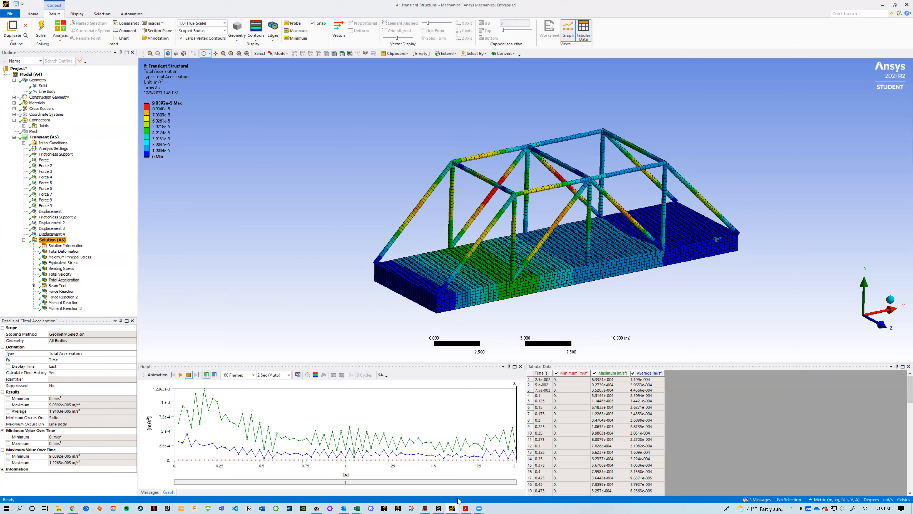
{"action": "left_click", "coordinate": [478, 507]}
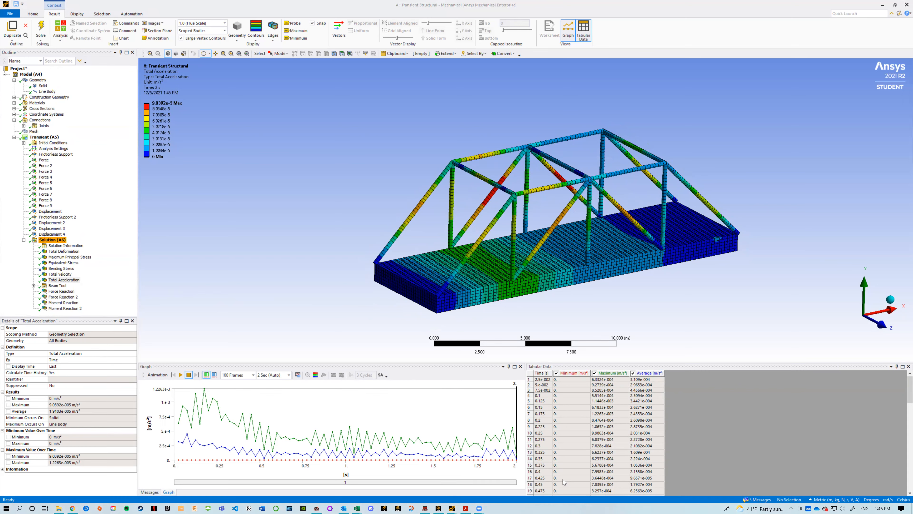